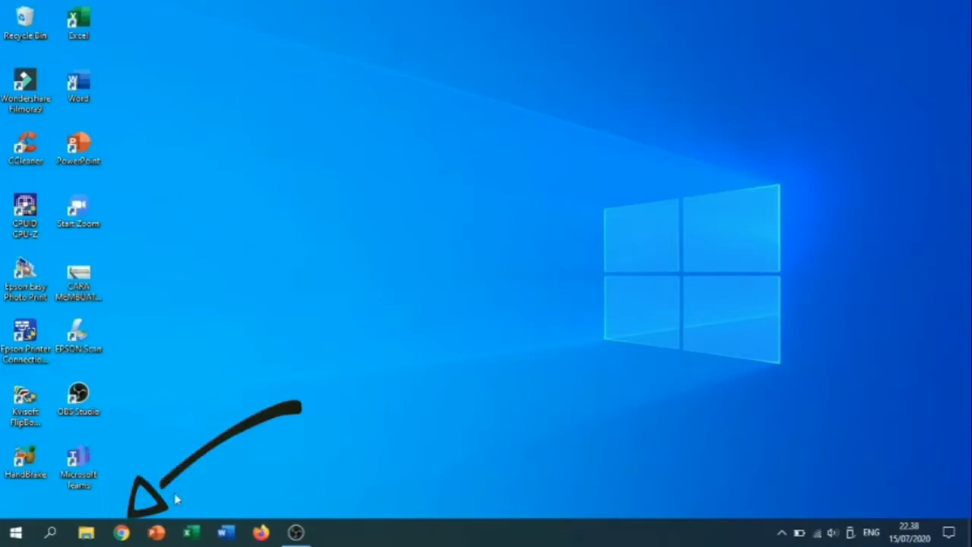
Open Google Chrome and go to Google Drive from the Google apps
click(123, 532)
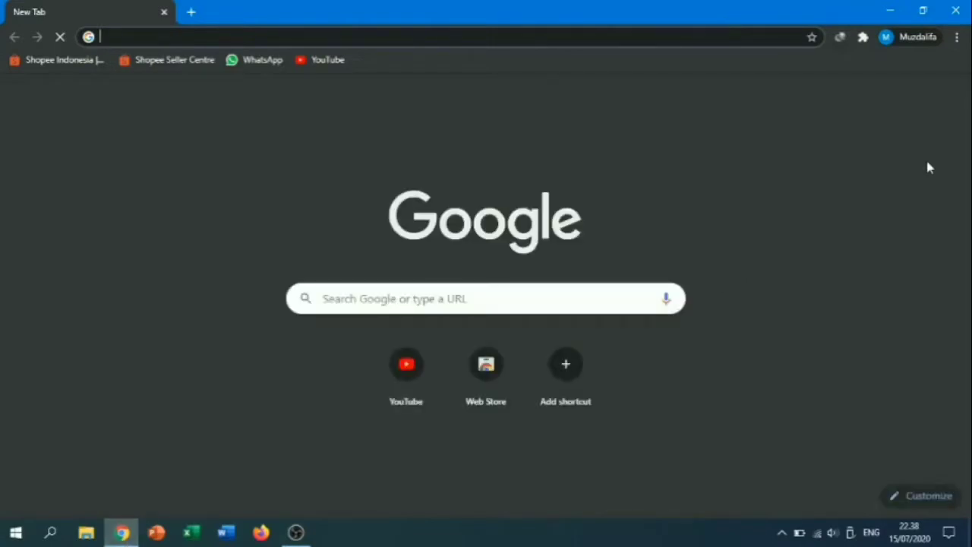
click(927, 162)
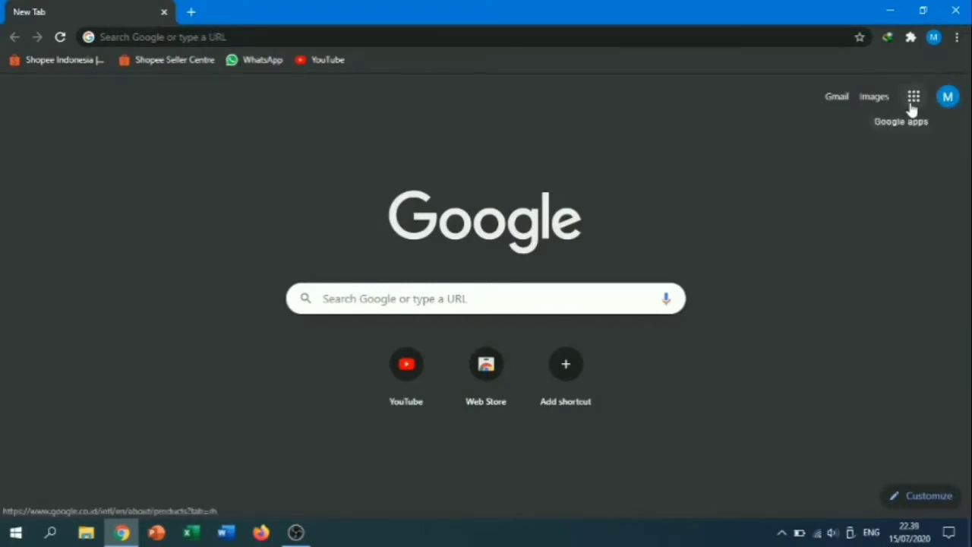
mouse_move(948, 103)
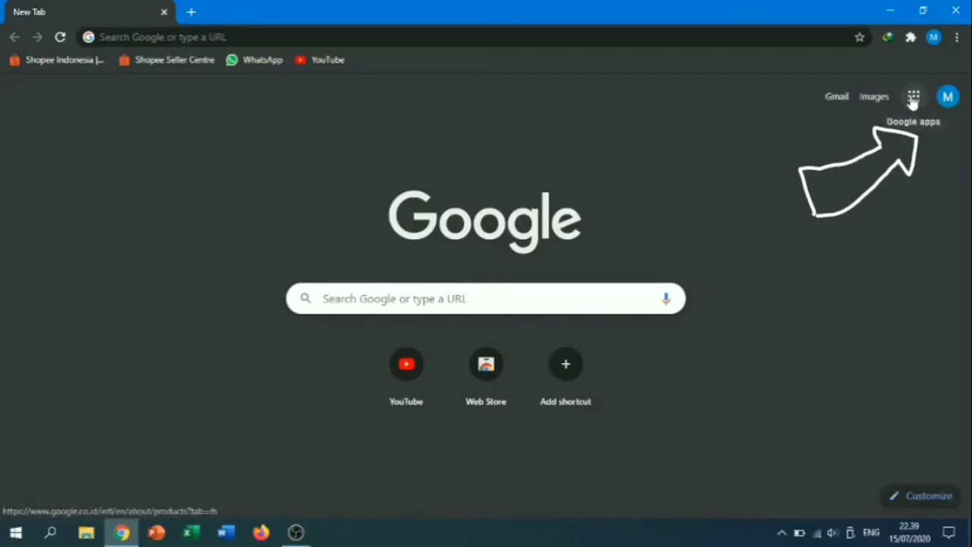
click(913, 99)
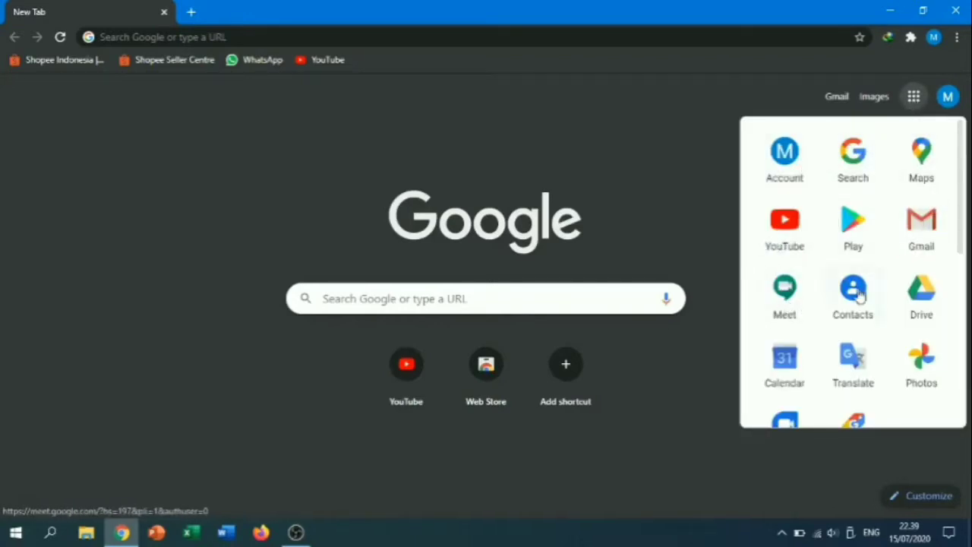
click(922, 296)
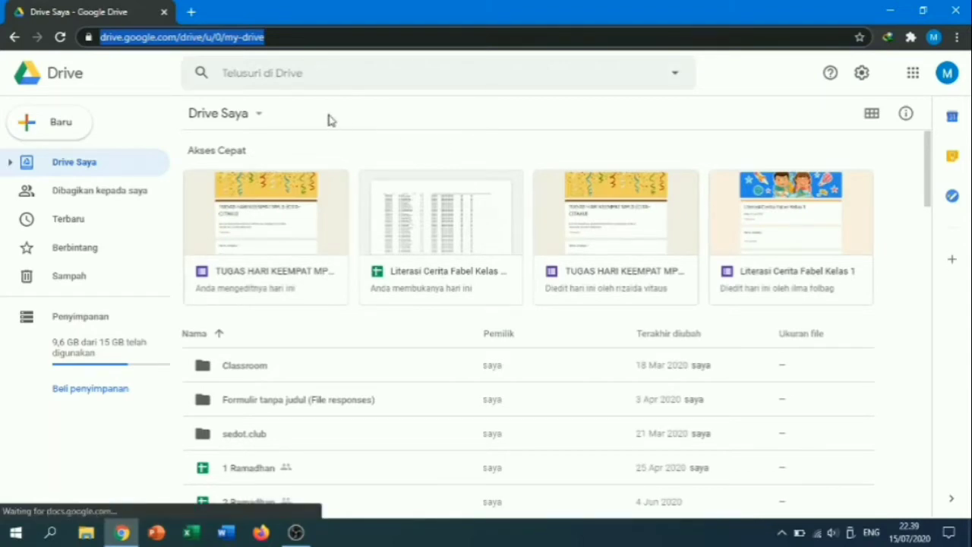
Create a new blank Google Form (Formulir kosong) in My Drive
click(256, 122)
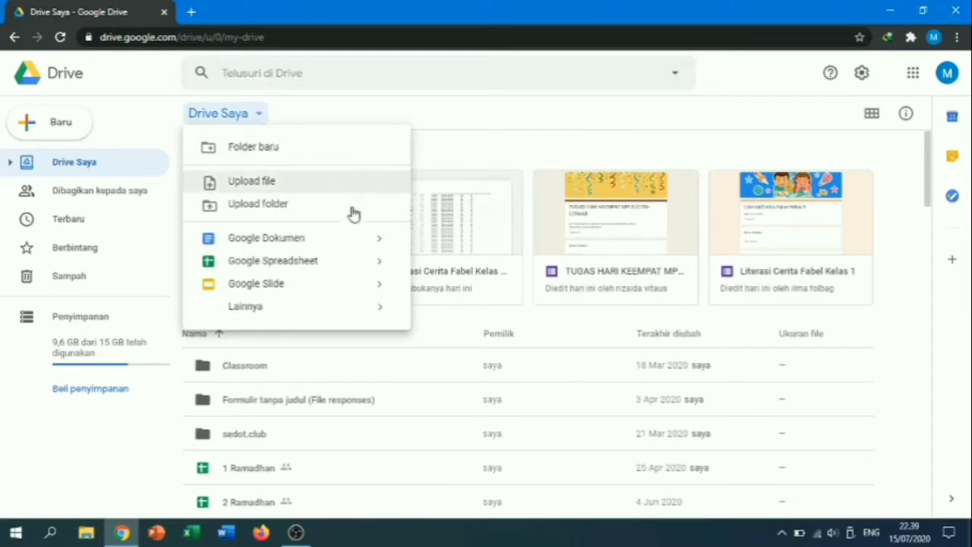
mouse_move(357, 312)
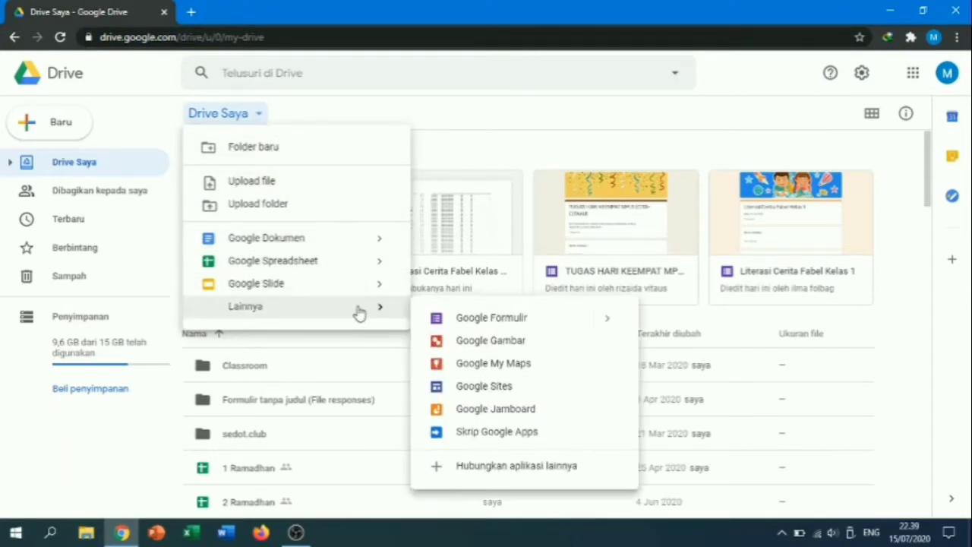
mouse_move(625, 326)
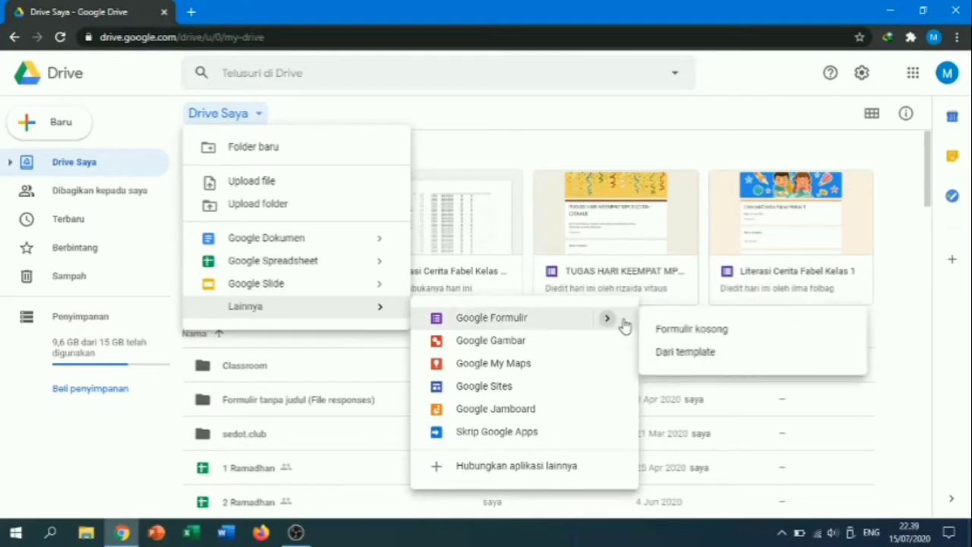
click(697, 331)
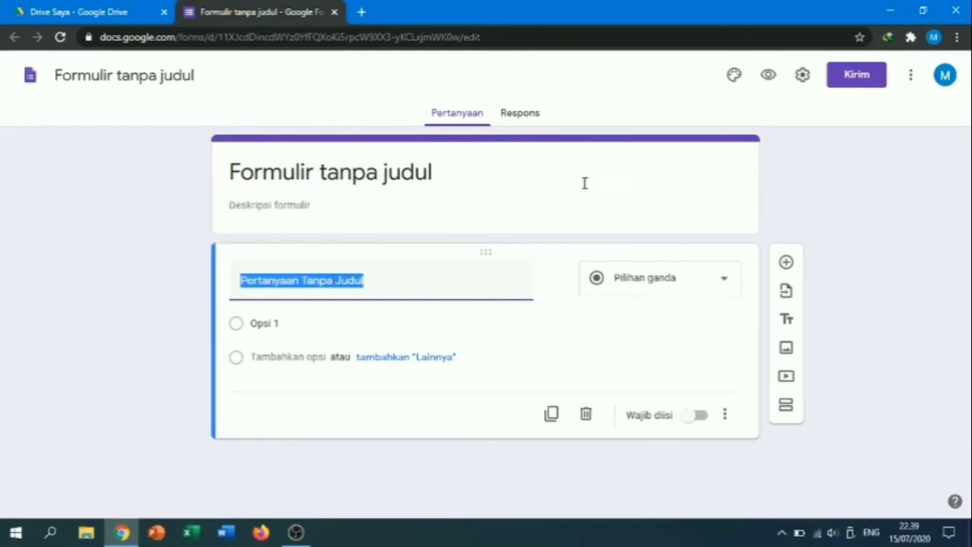
Title the form "TUGAS KELAS 1 TEMA 7 SUBTEMA 2"
click(448, 174)
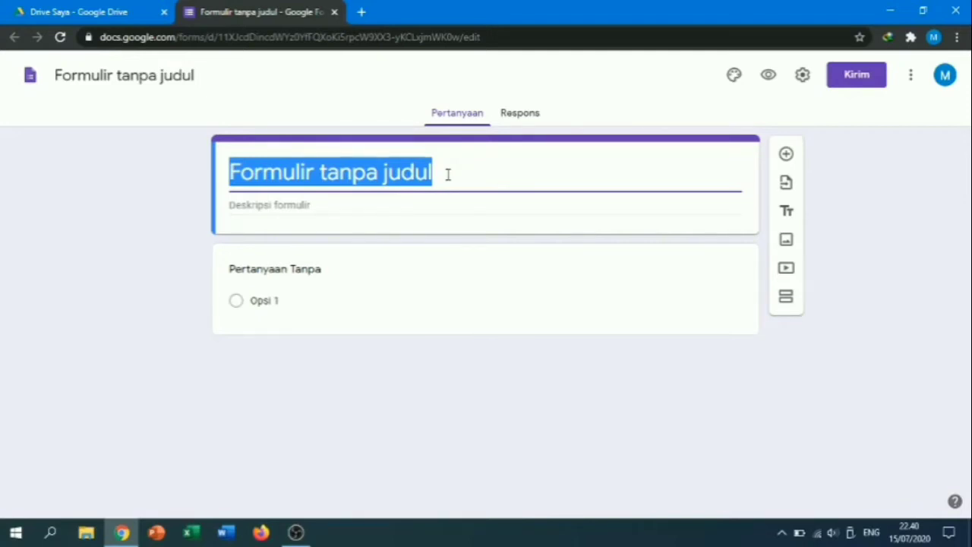
text(tuga)
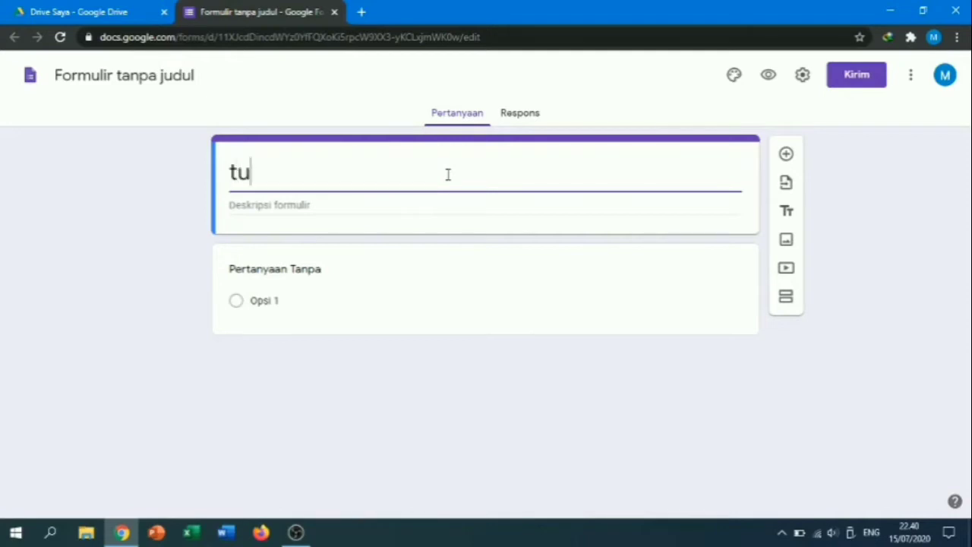
key(BackSpace)
key(BackSpace)
key(BackSpace)
key(BackSpace)
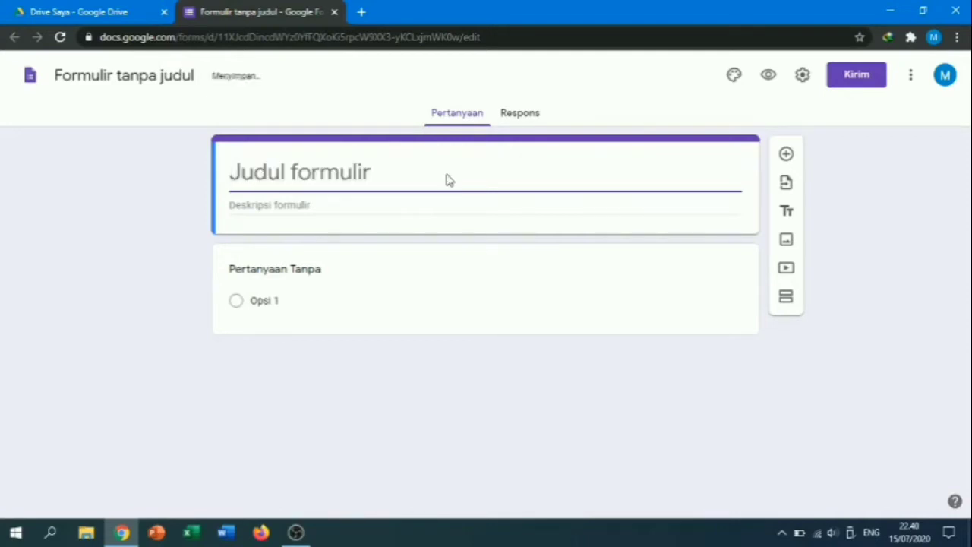
text(TUGAS )
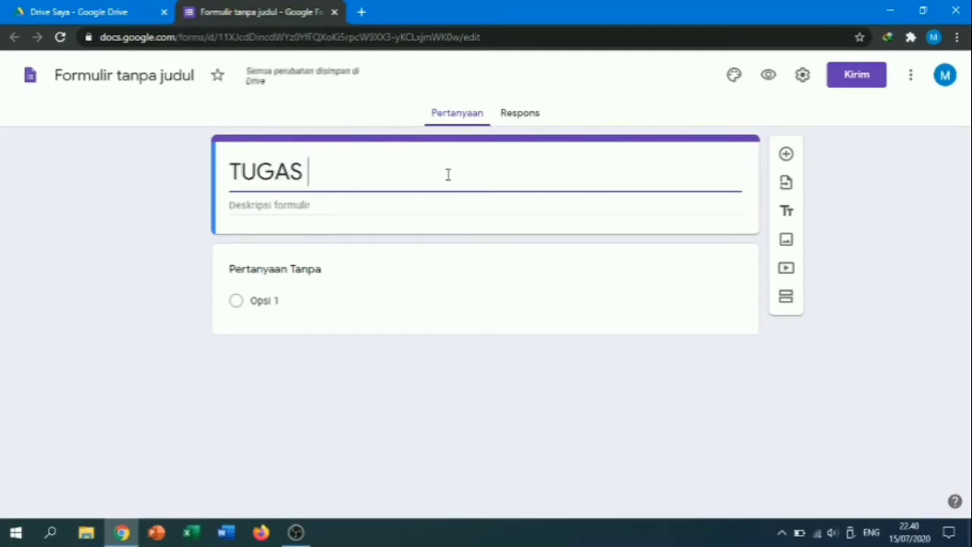
text(KELAS 1)
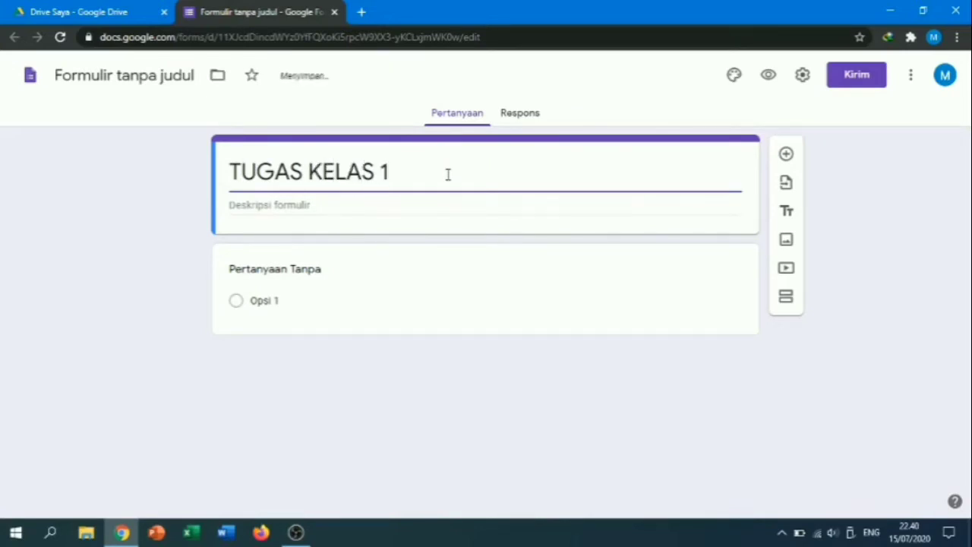
text( TEMA 7)
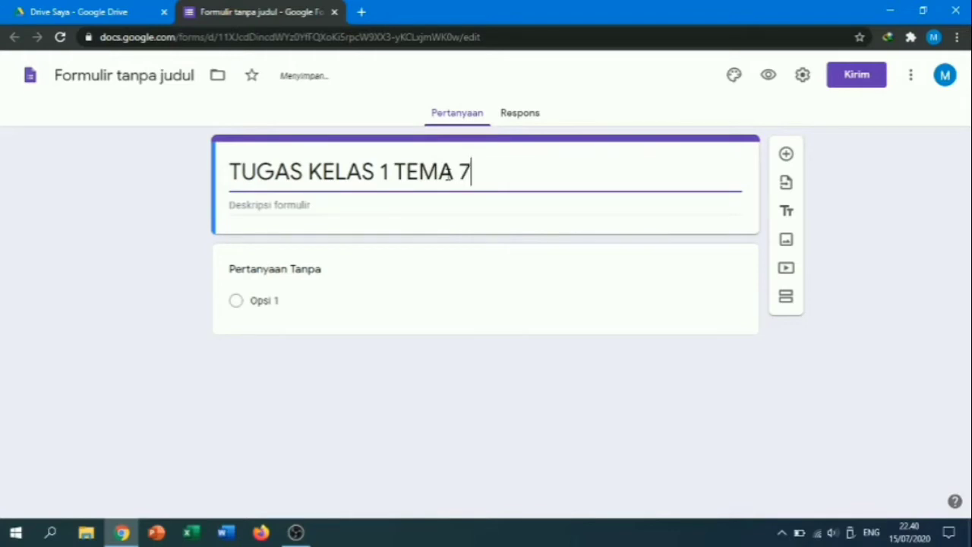
text( SUBTEMA )
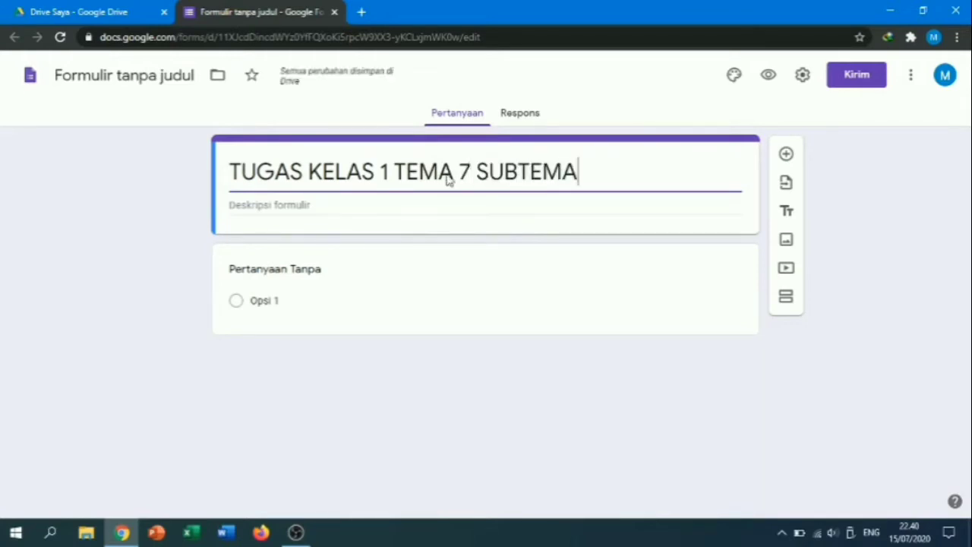
text(2)
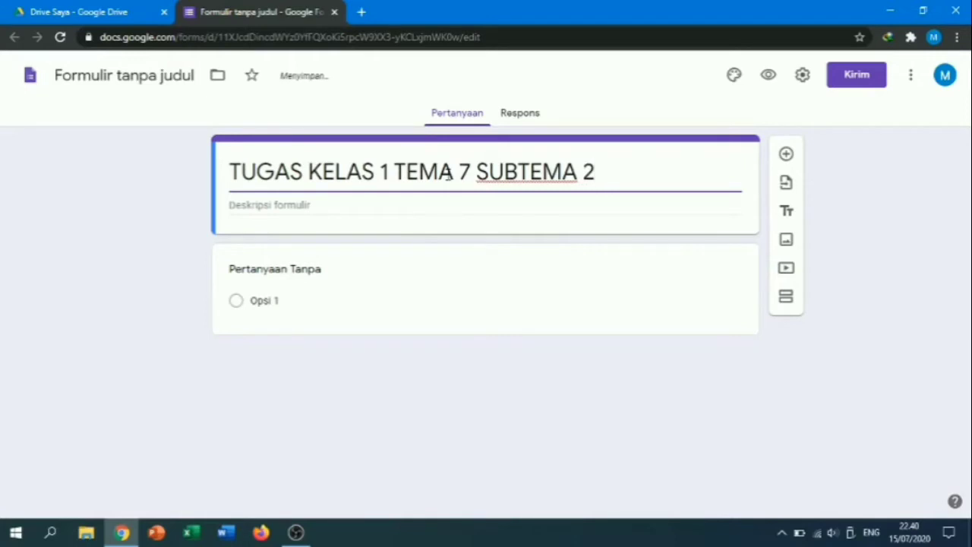
Enter the form description "Awali dengan berdoa kemudian kerjakan soal berikut ini!"
click(542, 206)
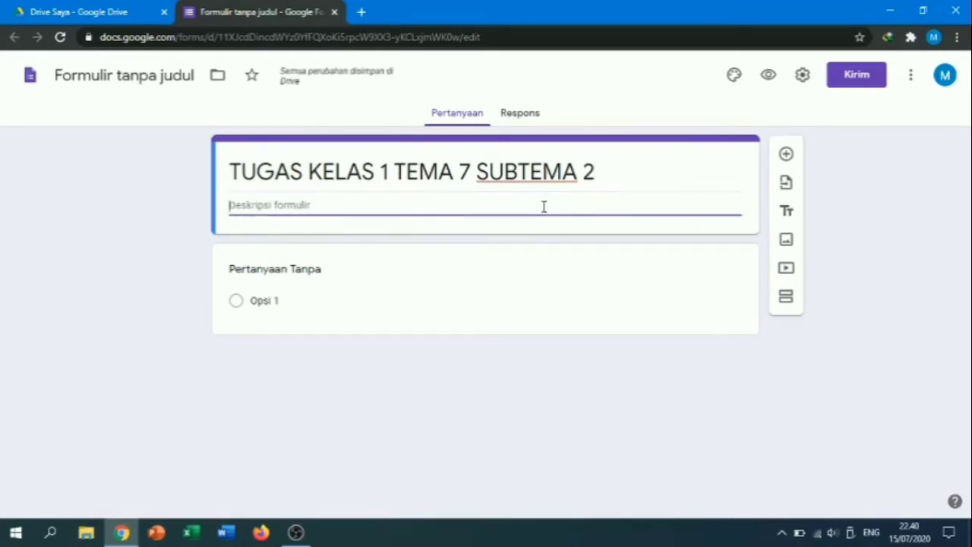
text(assa)
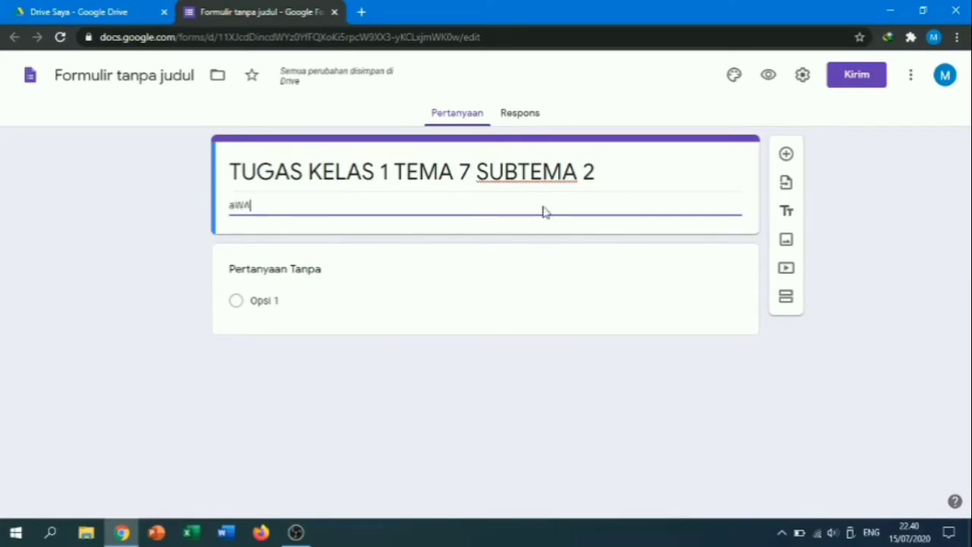
key(BackSpace)
key(BackSpace)
key(BackSpace)
key(BackSpace)
text(Ass)
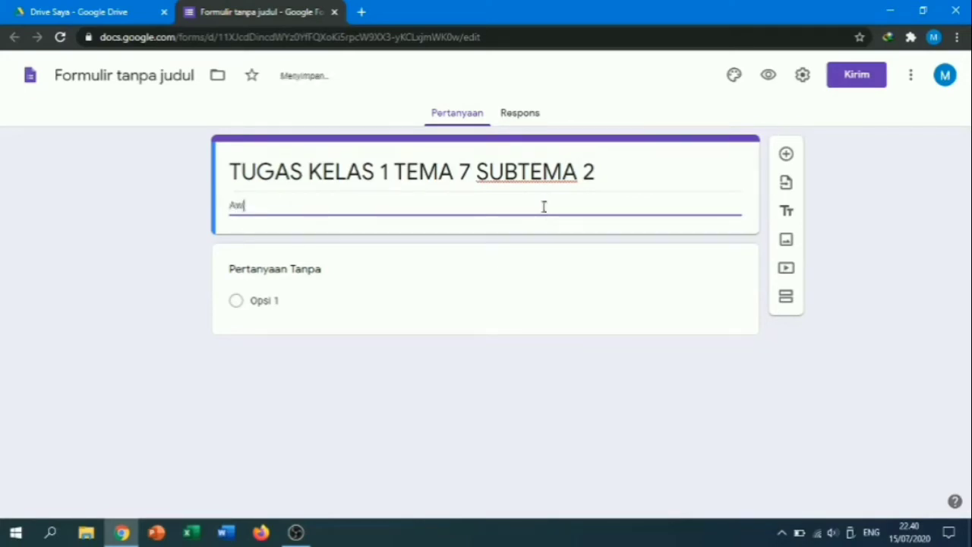
text(li dengan berdoa da)
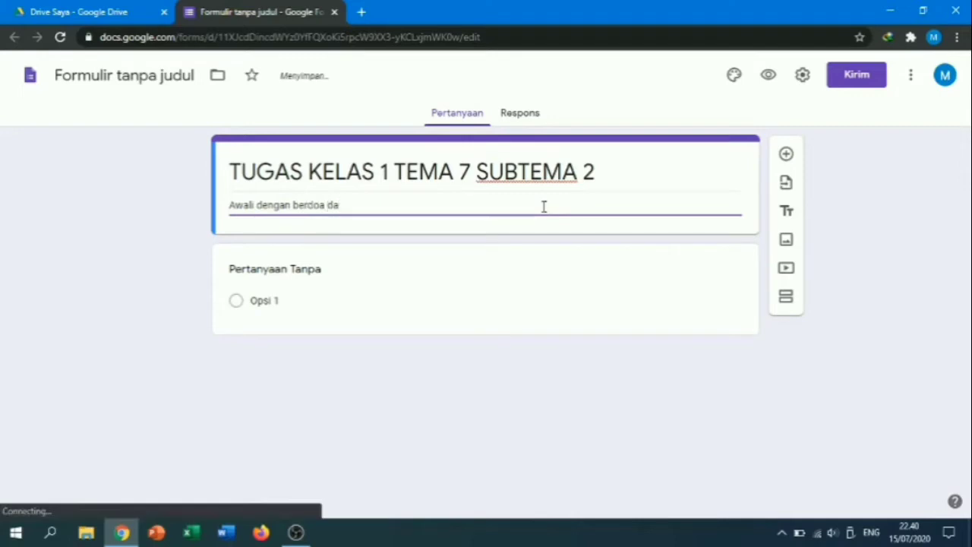
key(BackSpace)
key(BackSpace)
text(kemu)
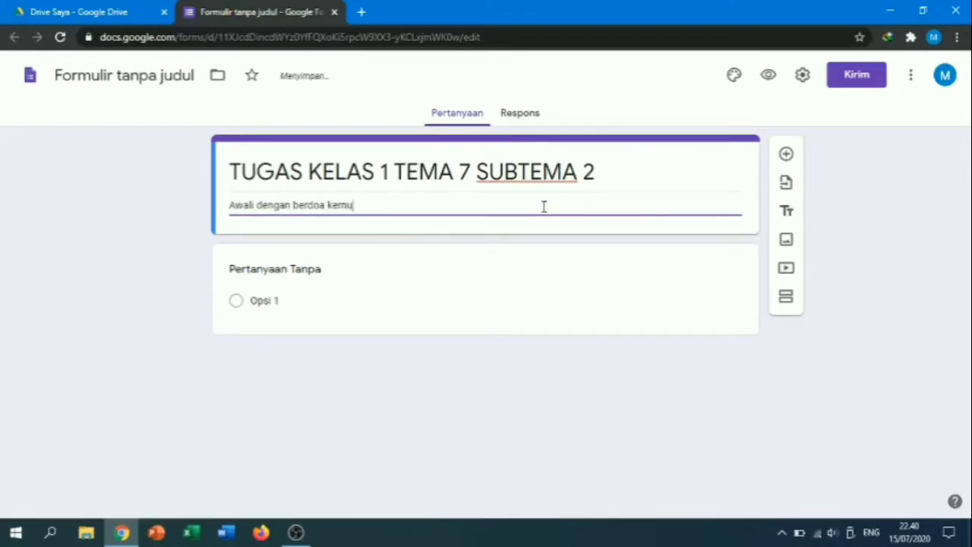
text(dian ke)
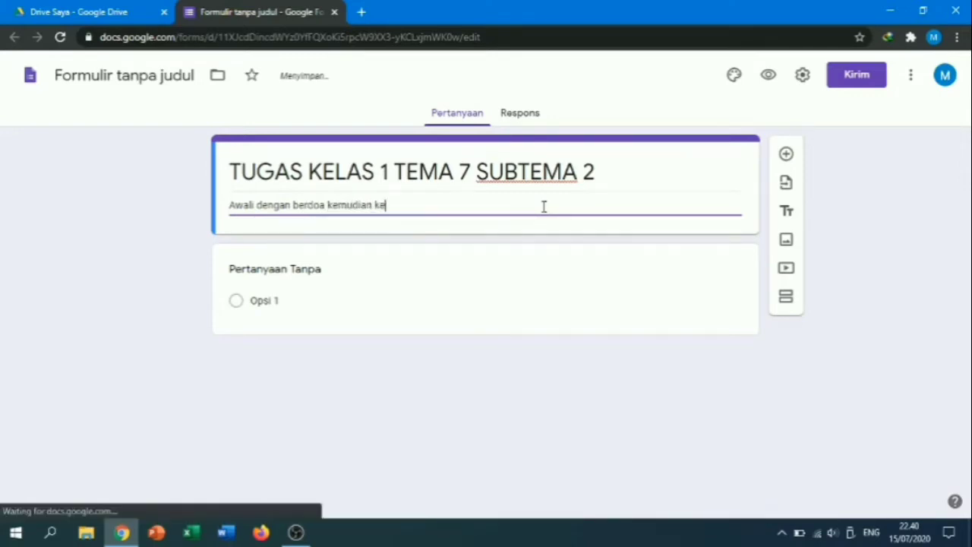
text(rjakan so)
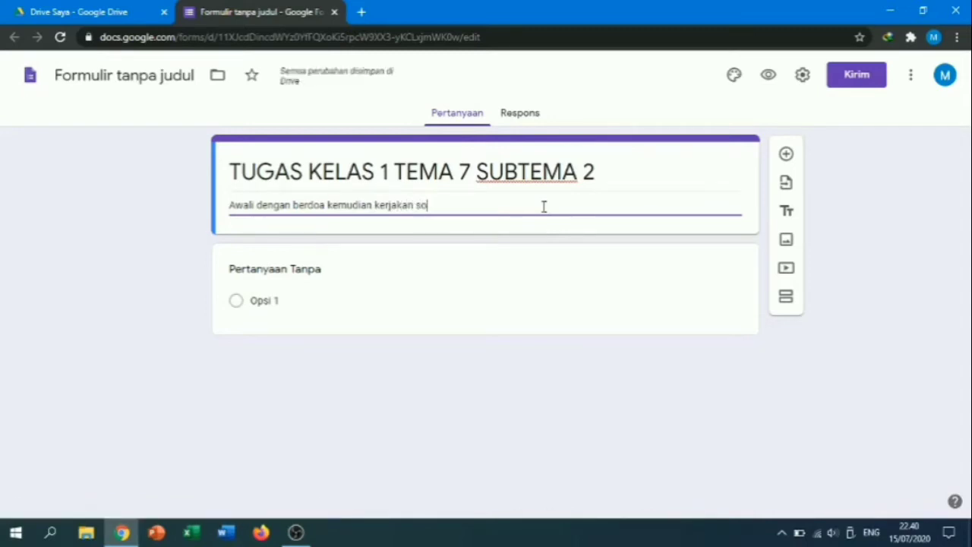
text(al berikut ini!)
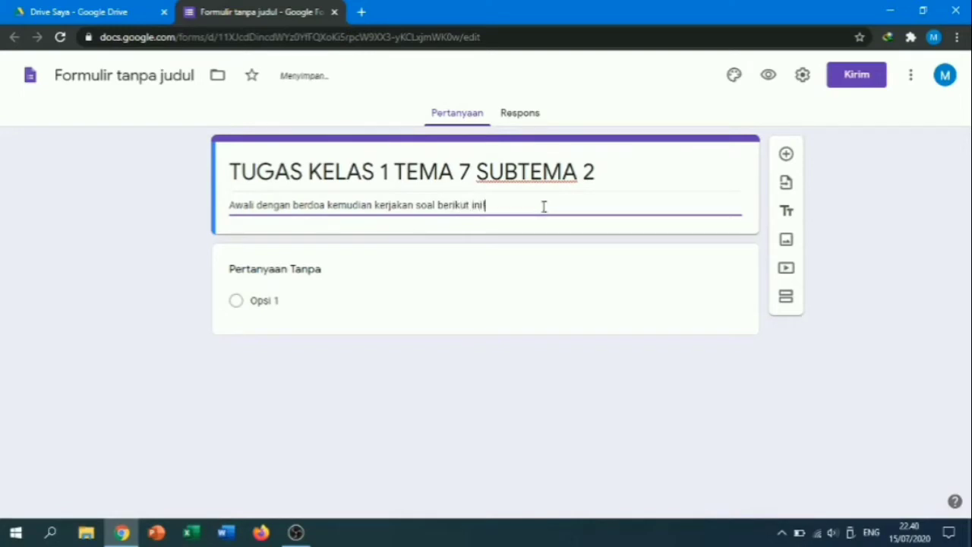
Turn the untitled first question into a required short-answer (Jawaban singkat) question titled "Nama lengkap:"
click(340, 270)
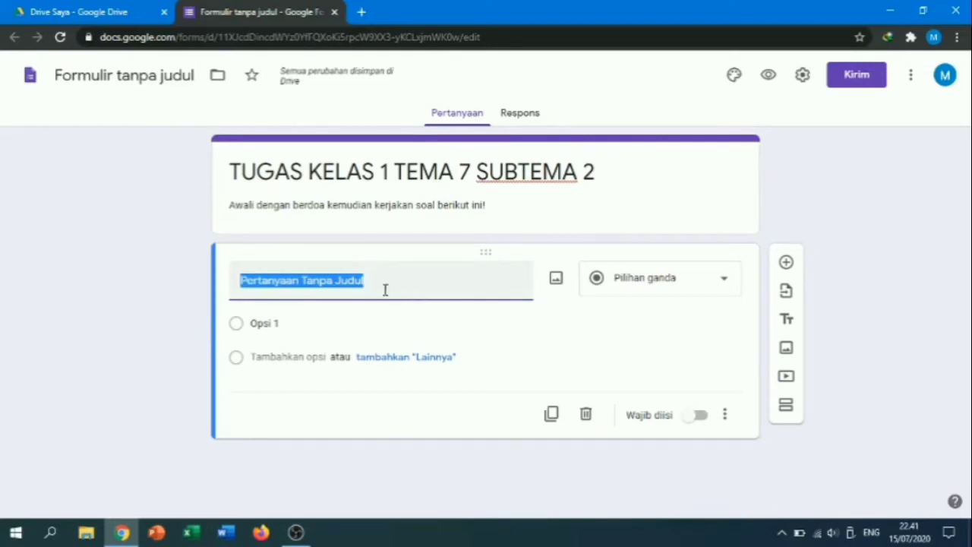
text(Nama)
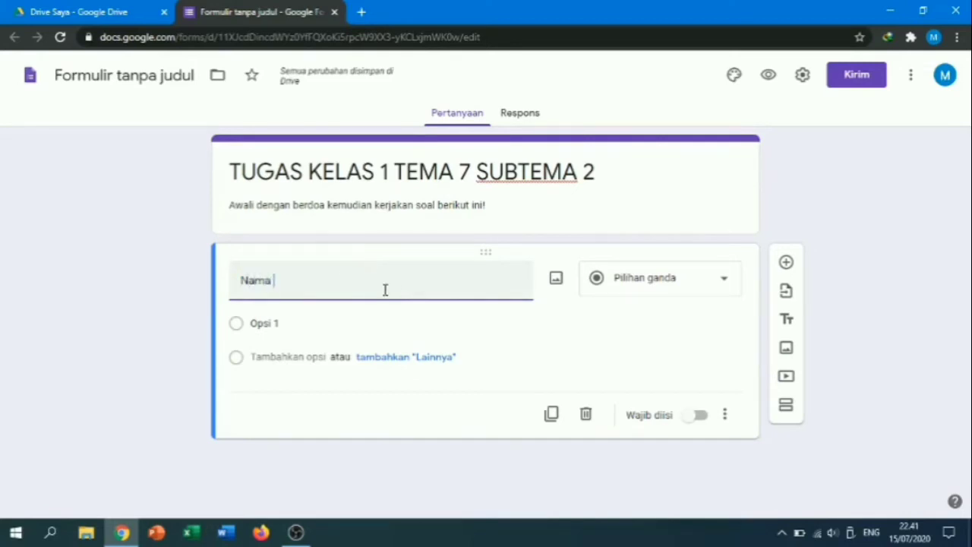
text( lengkap)
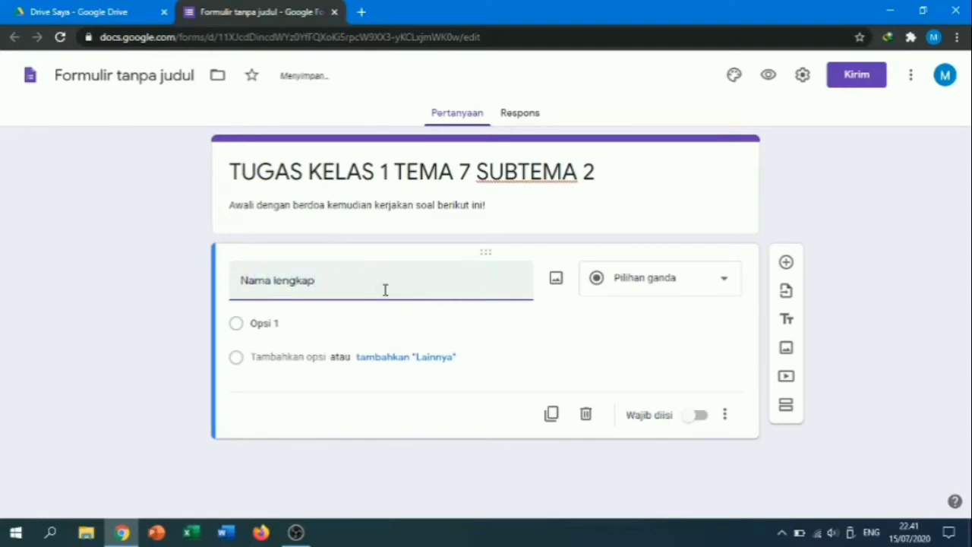
text(:)
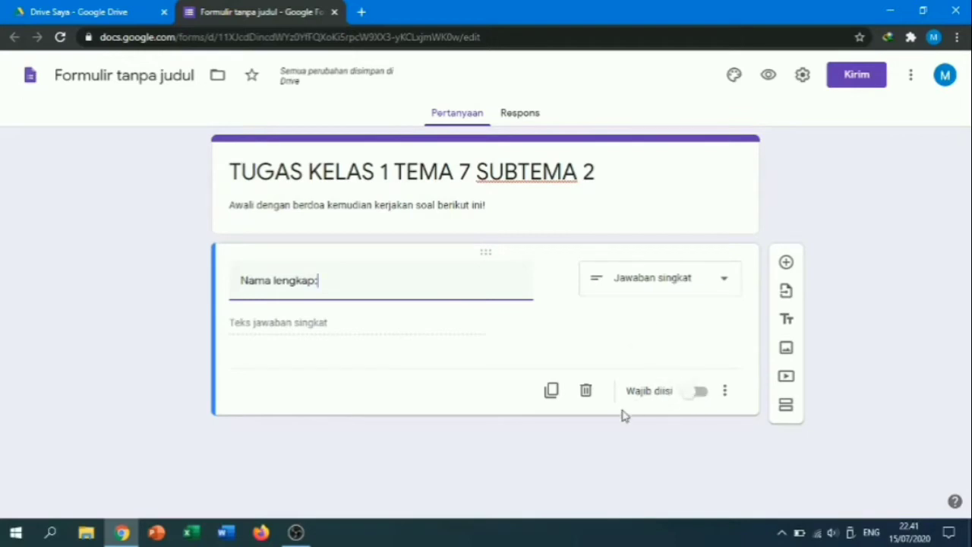
click(697, 392)
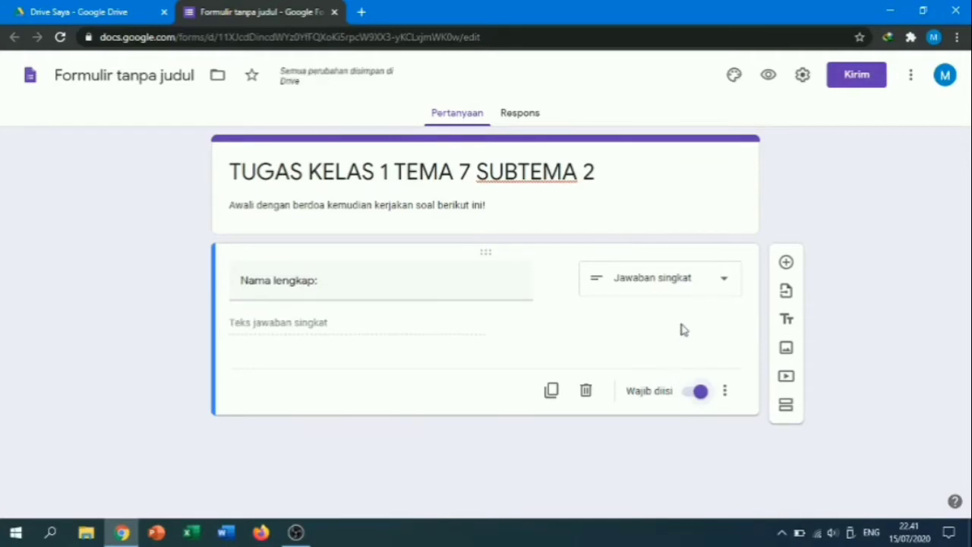
Add a second question below the name question and title it "Kelas:"
click(787, 262)
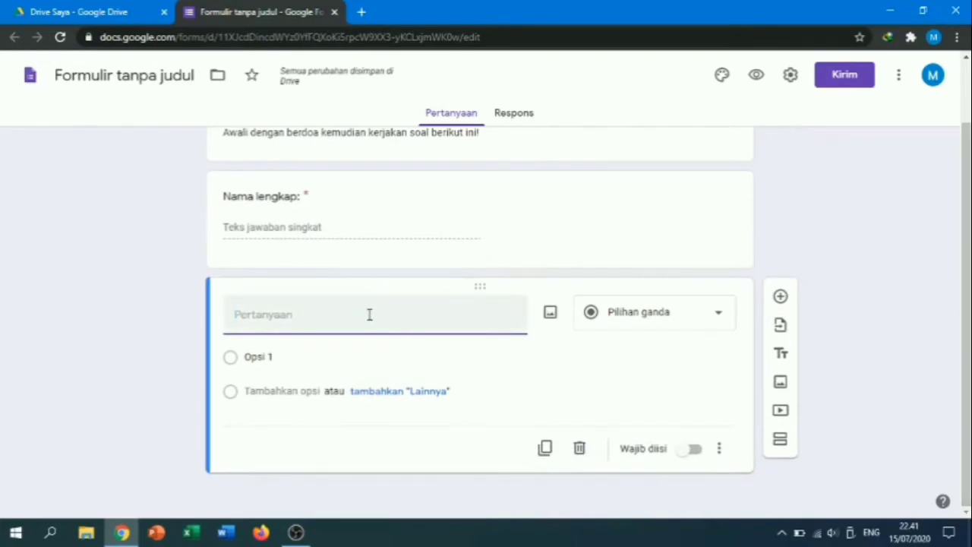
text(Kelas:)
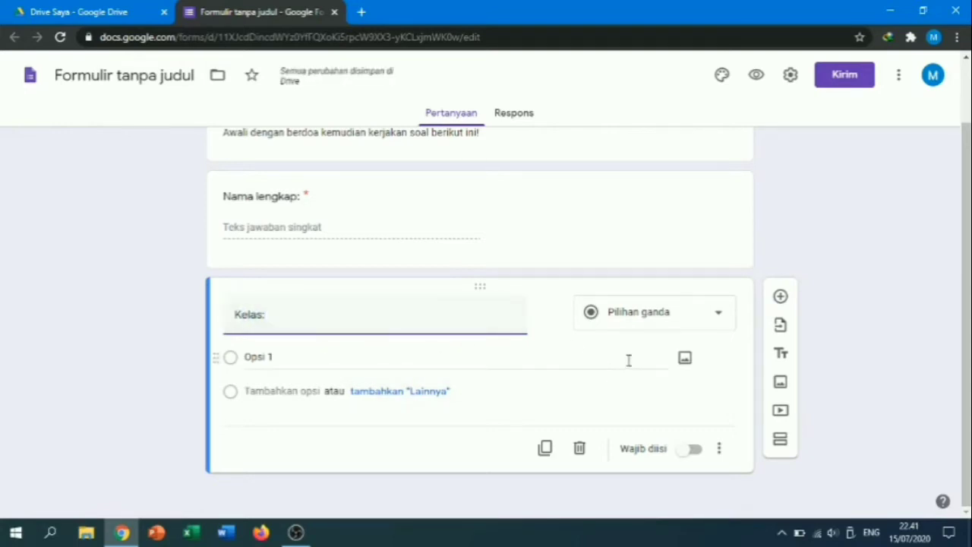
click(719, 313)
click(696, 95)
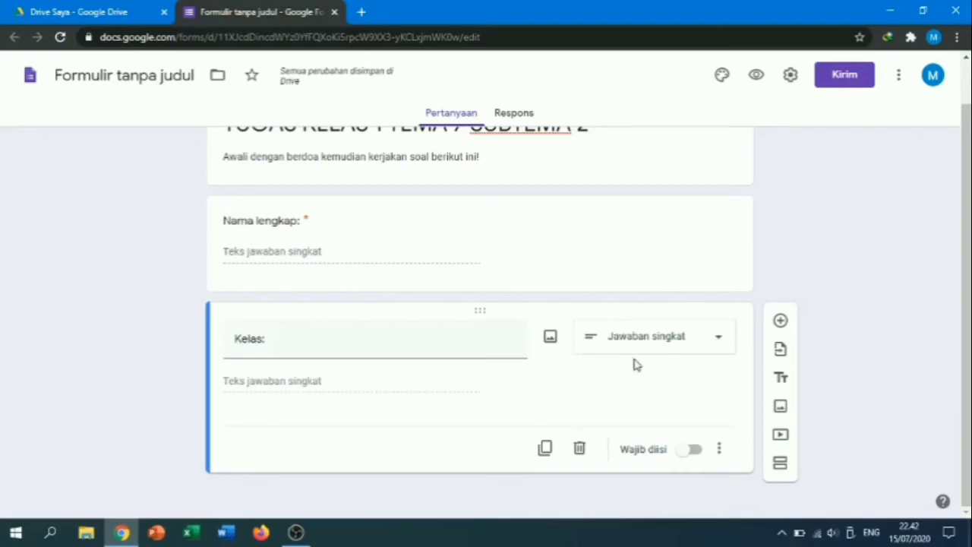
click(725, 343)
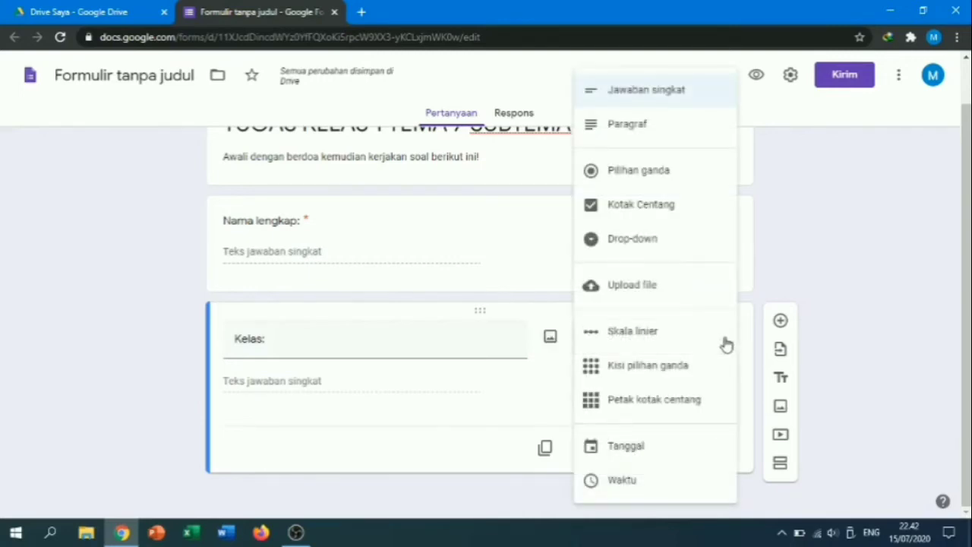
click(710, 180)
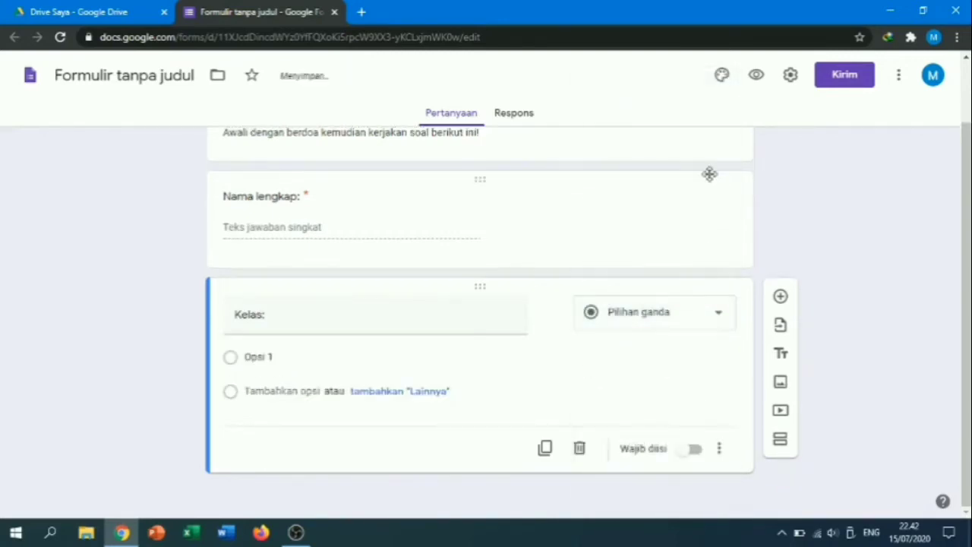
Give the "Kelas:" question the options 1A, 1B, 1C and 1D and make it required
click(290, 360)
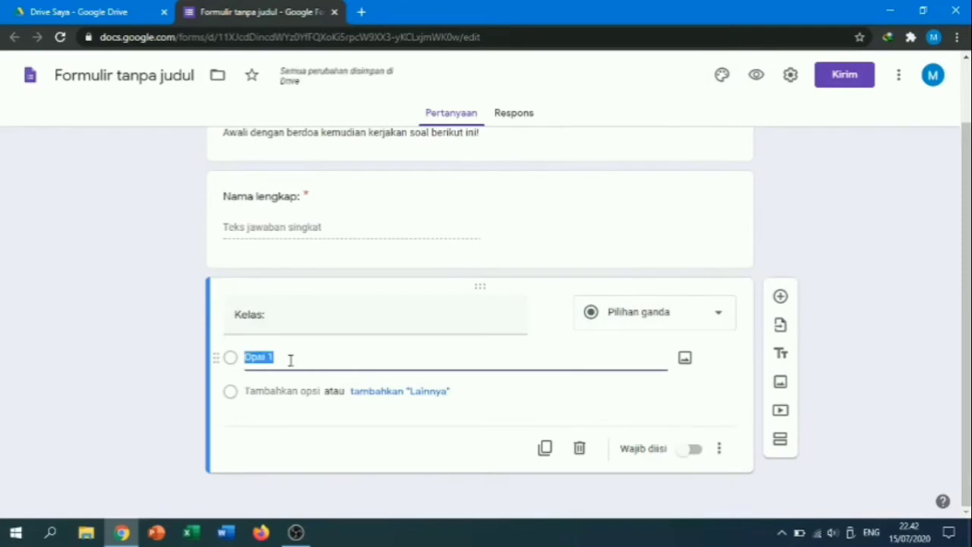
text(1A)
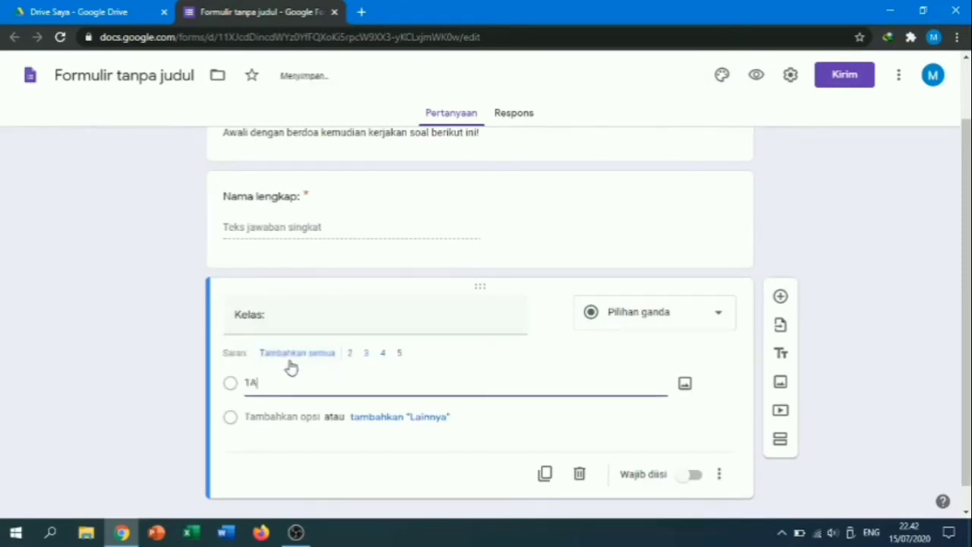
click(268, 417)
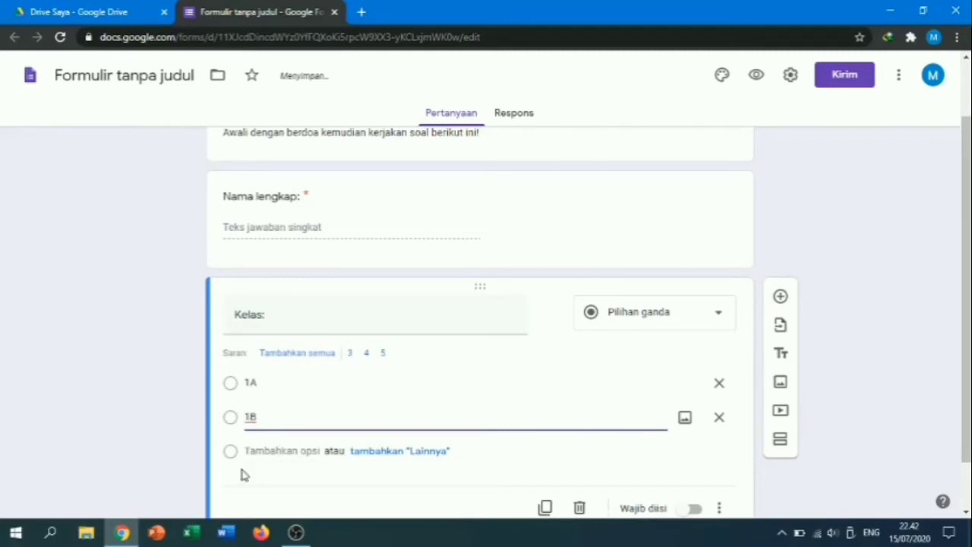
click(289, 450)
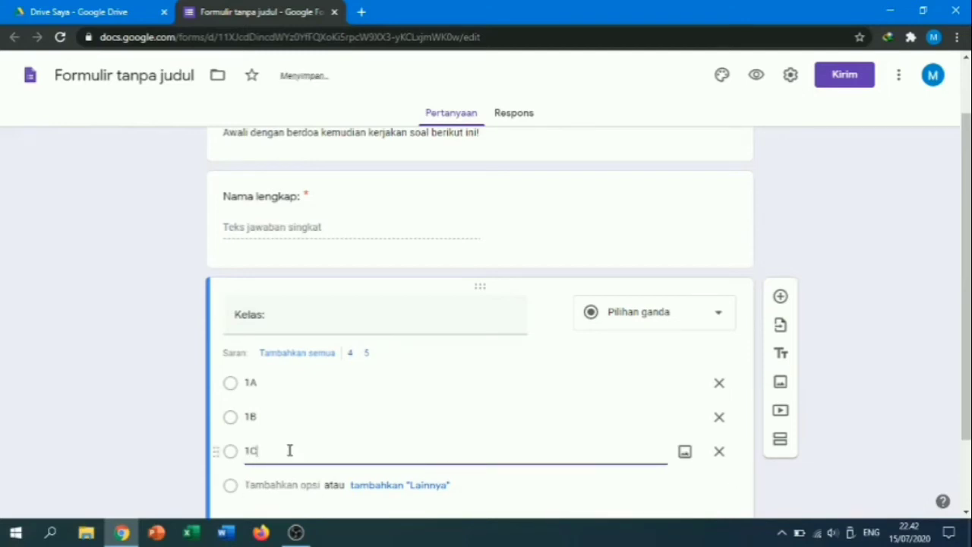
scroll(951, 322, down, 1)
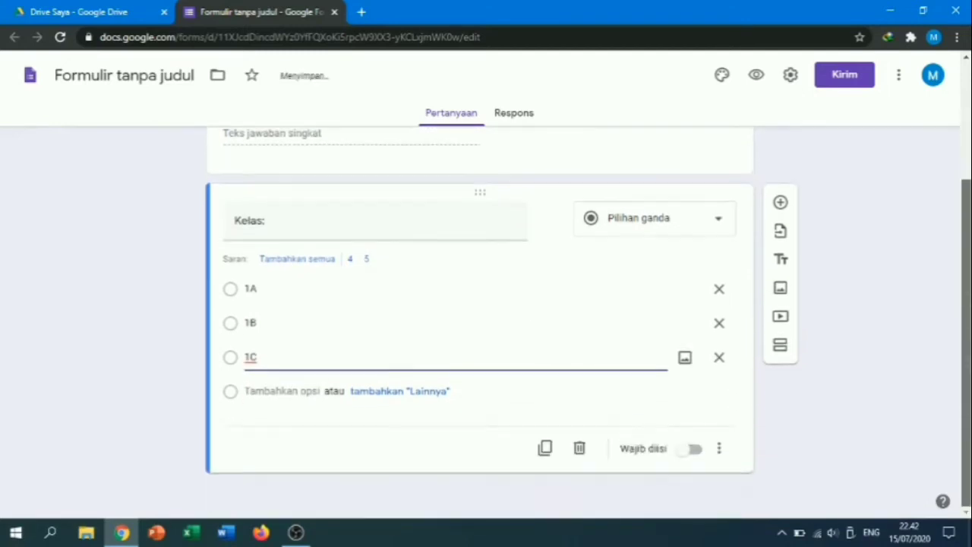
click(272, 391)
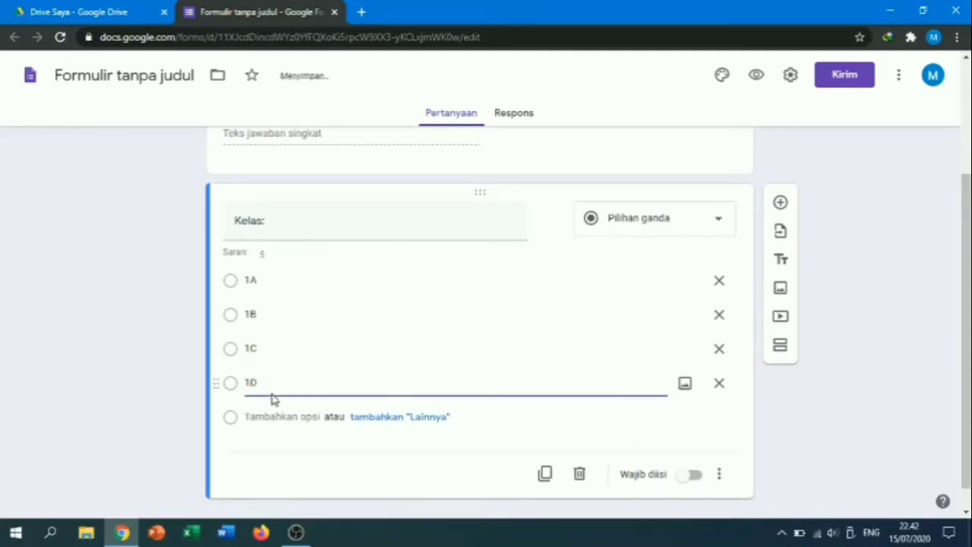
click(680, 422)
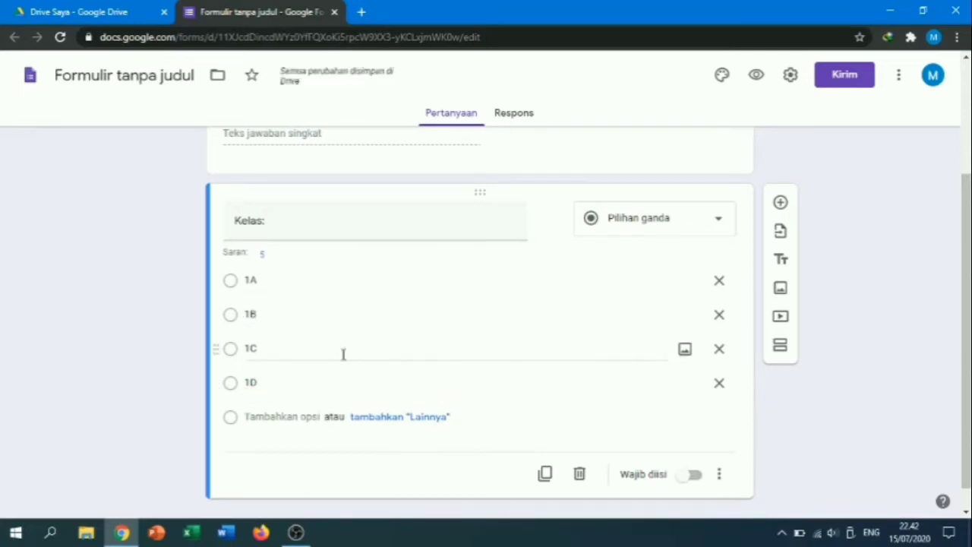
click(695, 475)
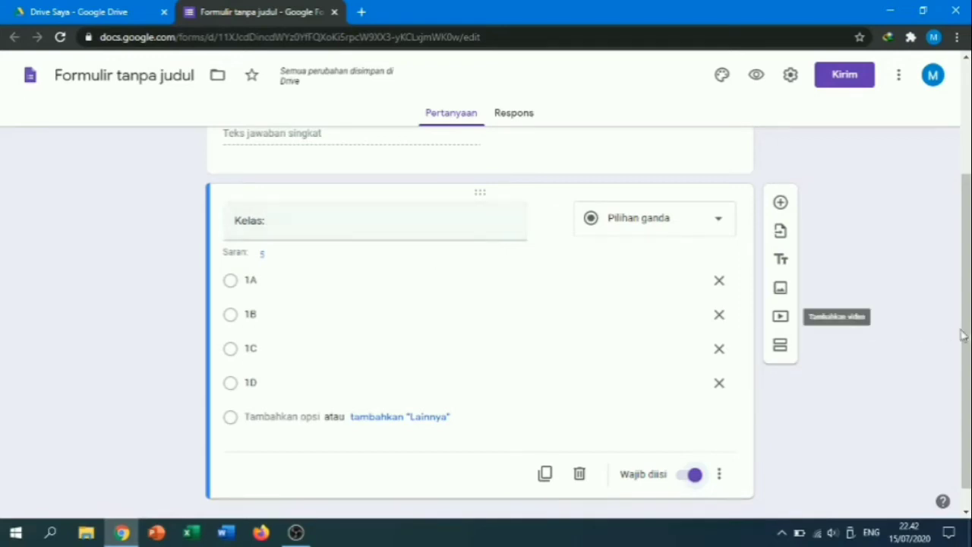
Add a required short-answer question titled "Nomor Absen:" below the class question and remove its response validation
scroll(965, 318, down, 1)
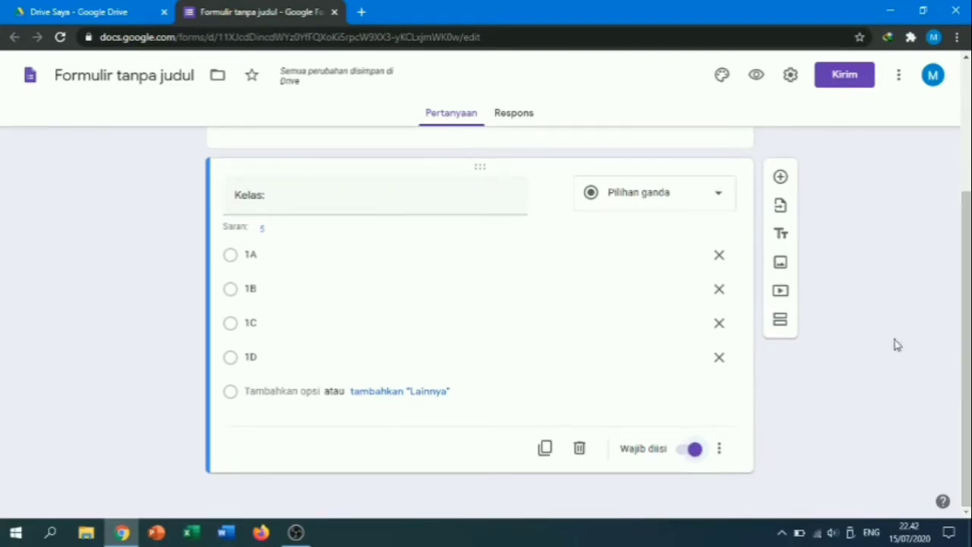
click(781, 179)
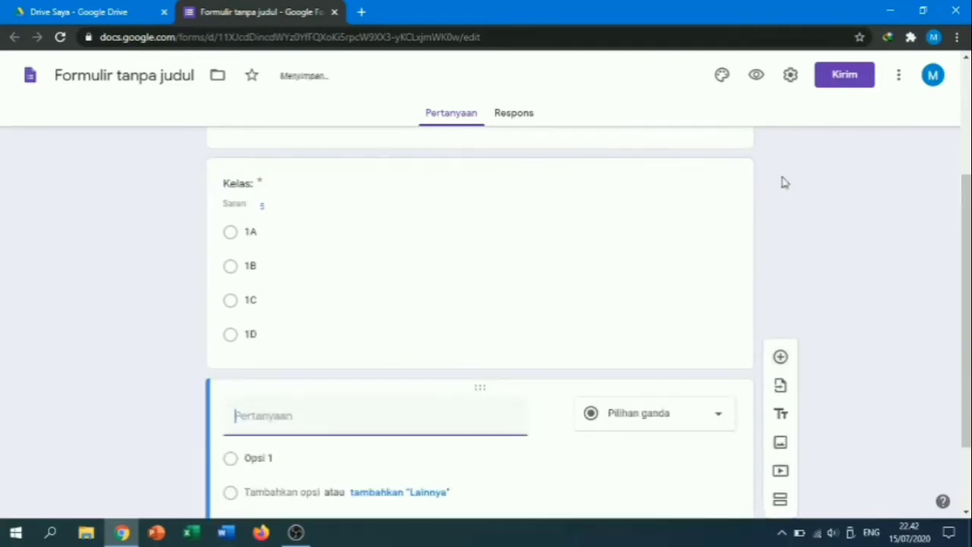
text(Nomor Abs)
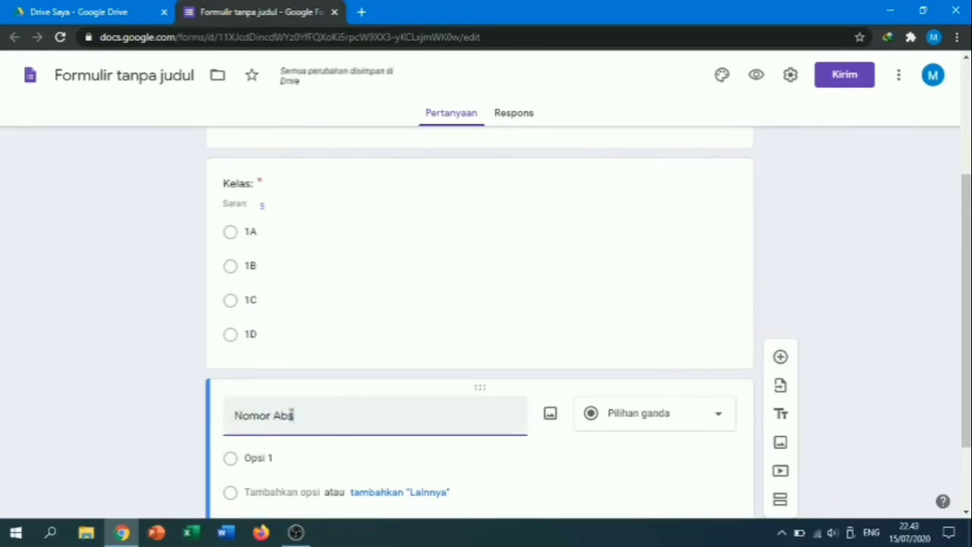
text(en:)
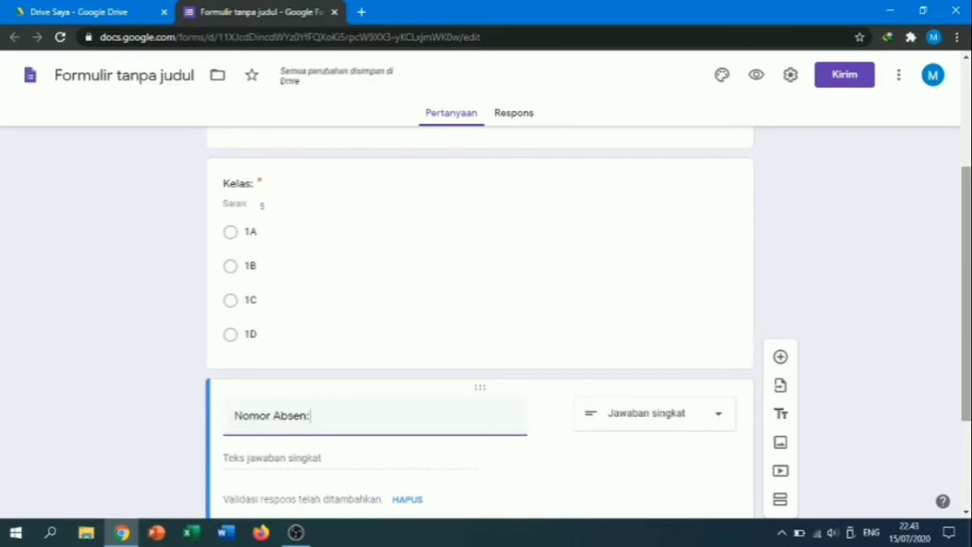
drag(966, 349, 966, 434)
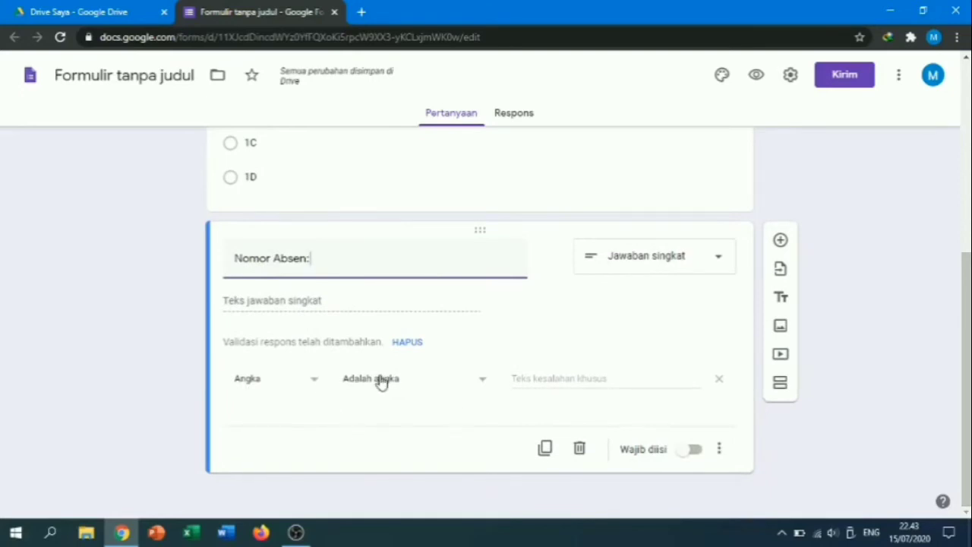
click(720, 379)
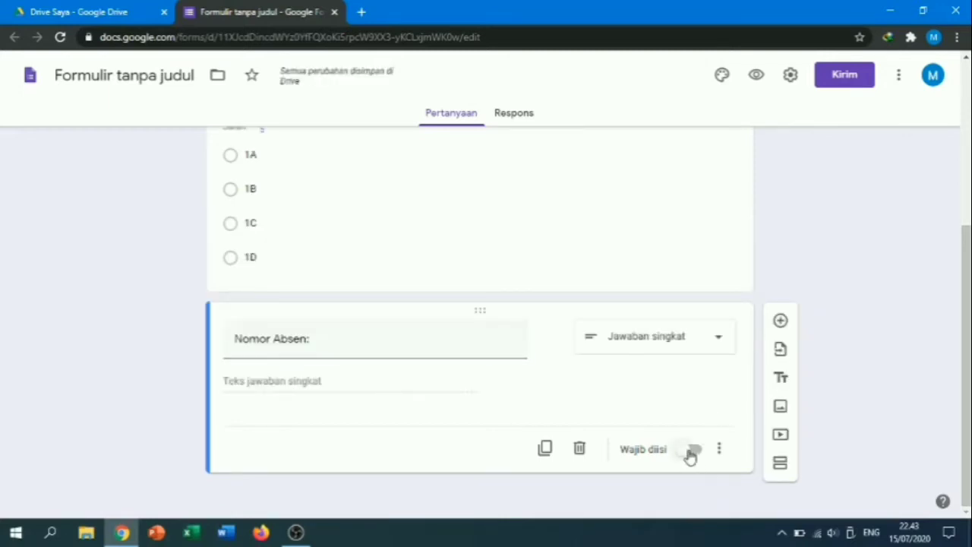
click(693, 450)
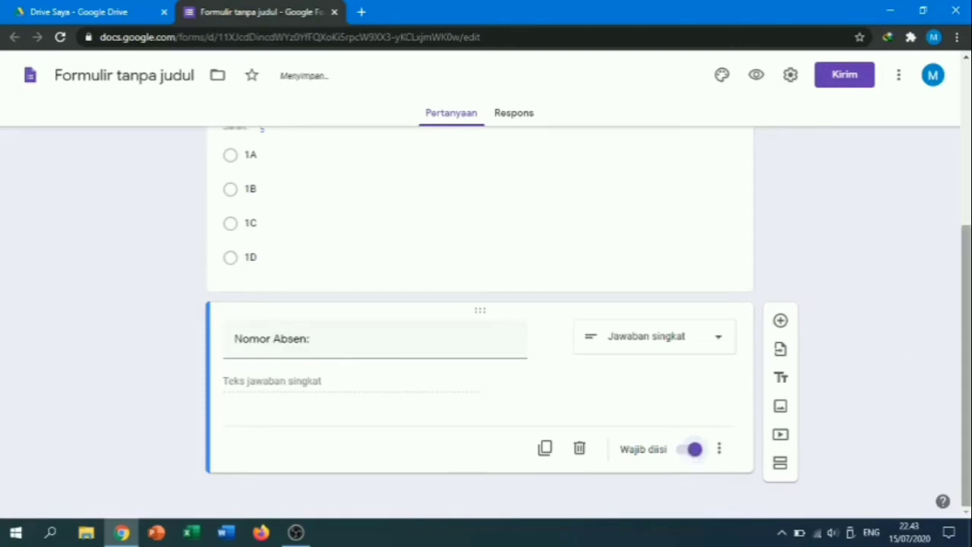
Add a new section after the "Nomor Absen:" question and title it "ALAT GERAK HEWAN"
drag(966, 358, 966, 334)
drag(966, 289, 970, 150)
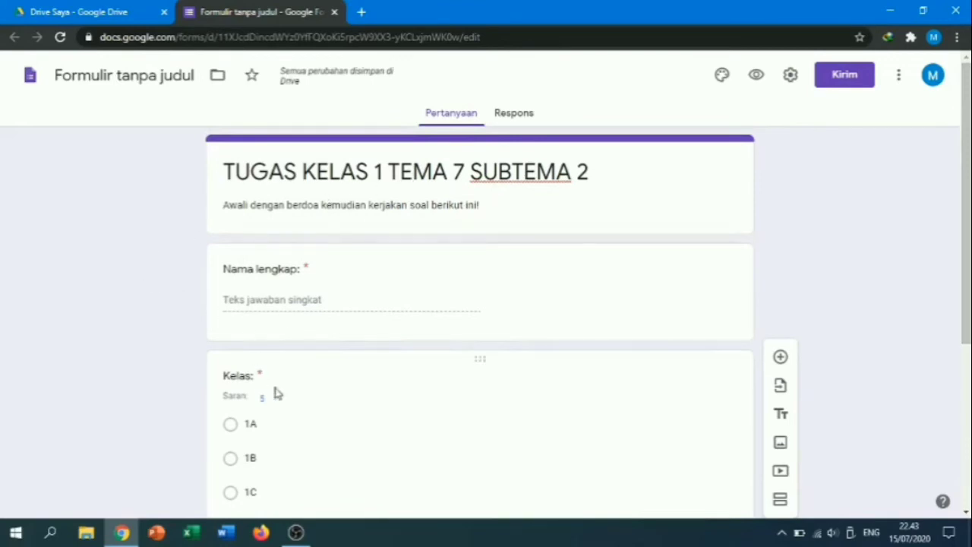
drag(961, 170, 963, 385)
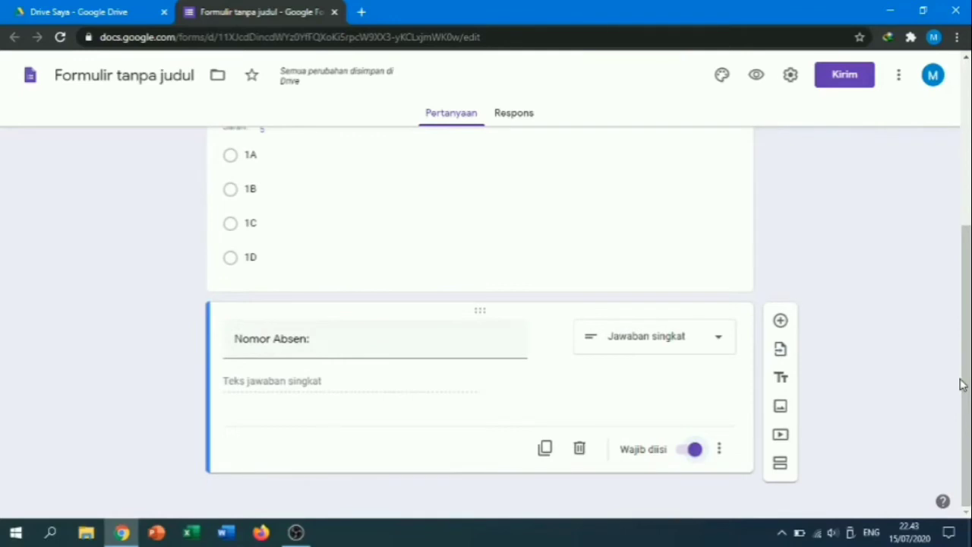
click(782, 464)
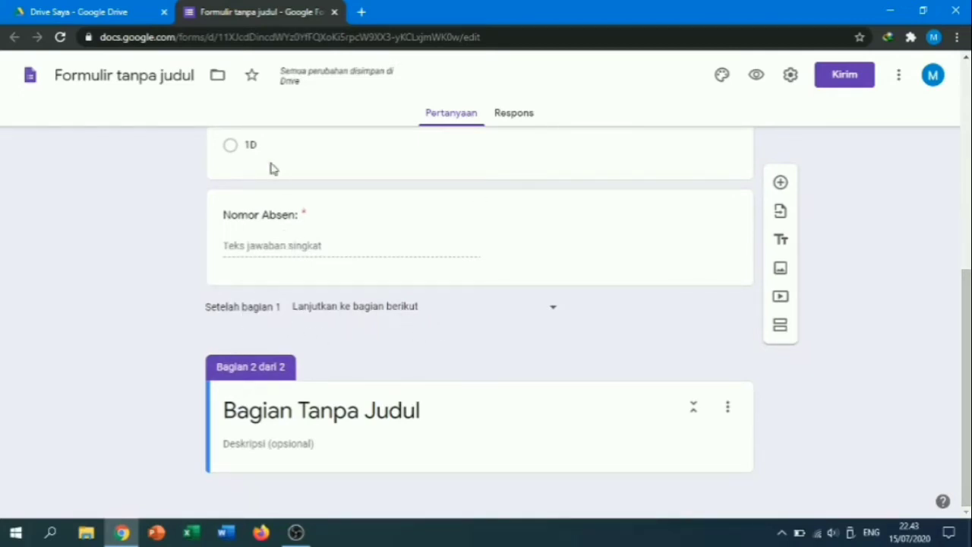
triple_click(426, 410)
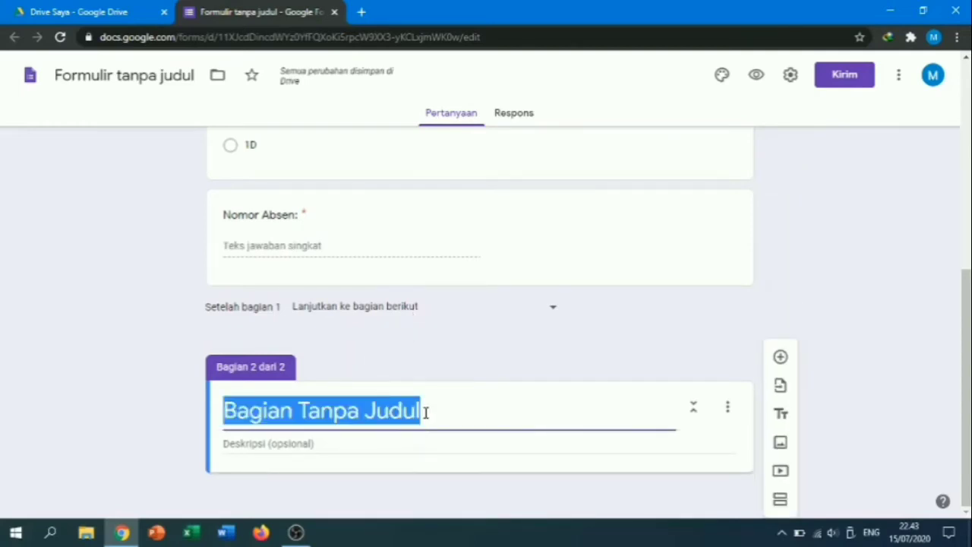
text(Ala)
key(BackSpace)
key(BackSpace)
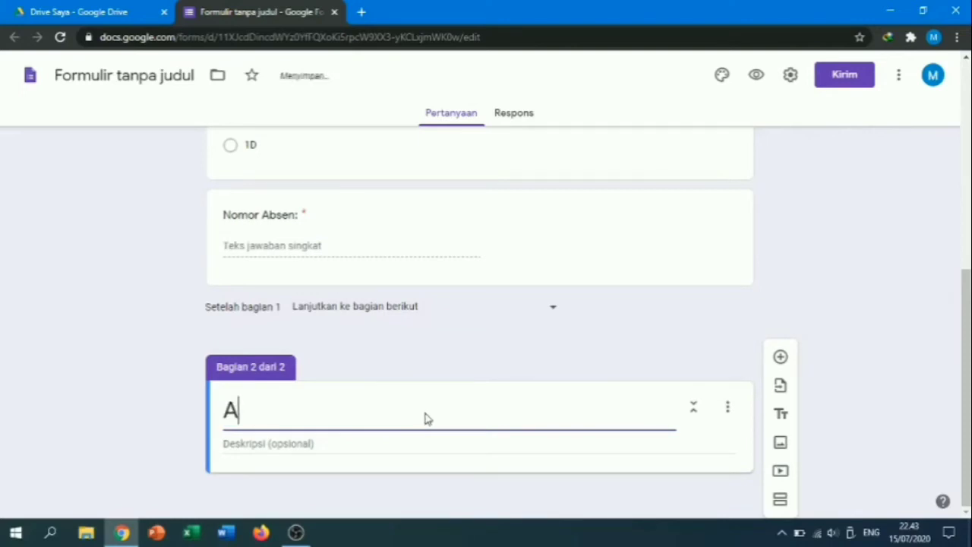
text(LAT GE)
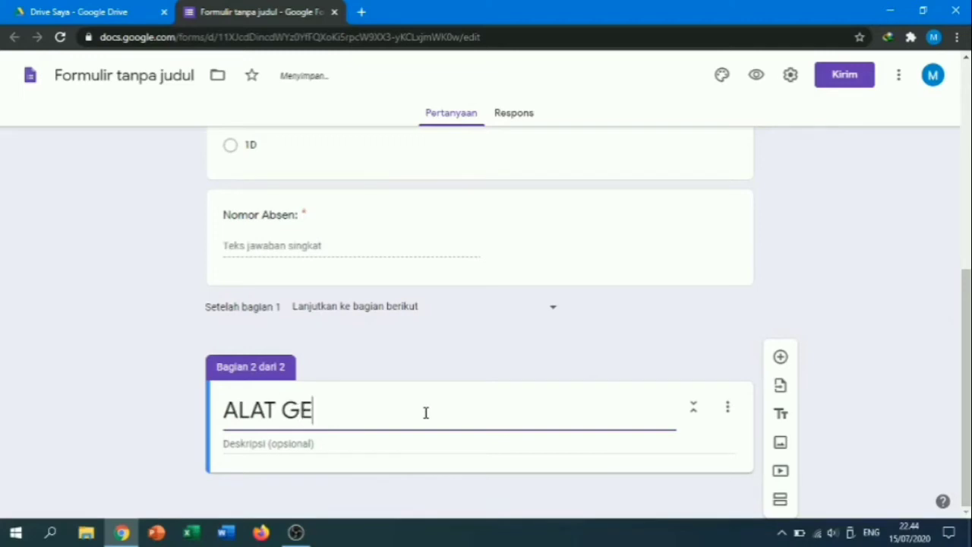
text(RAK HEWAN)
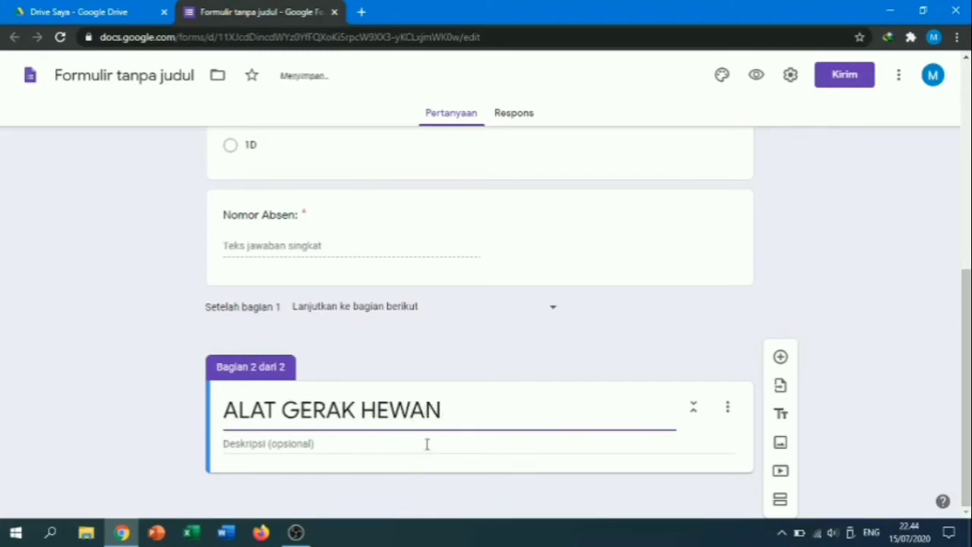
click(428, 444)
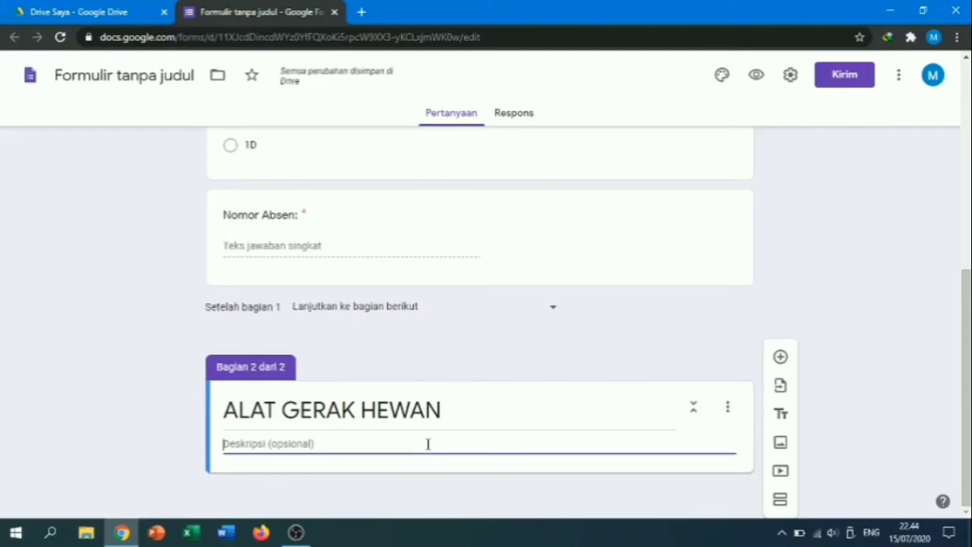
text(PER)
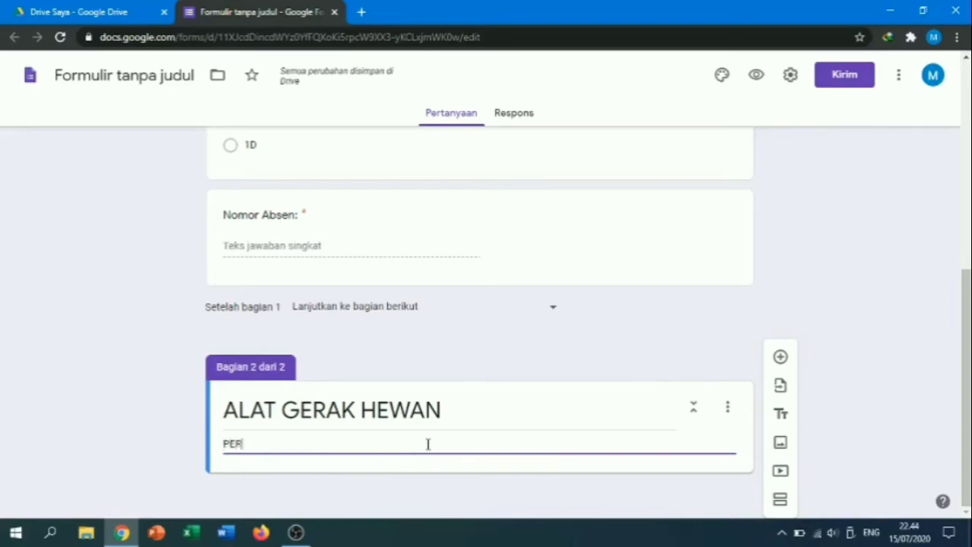
text(HAT)
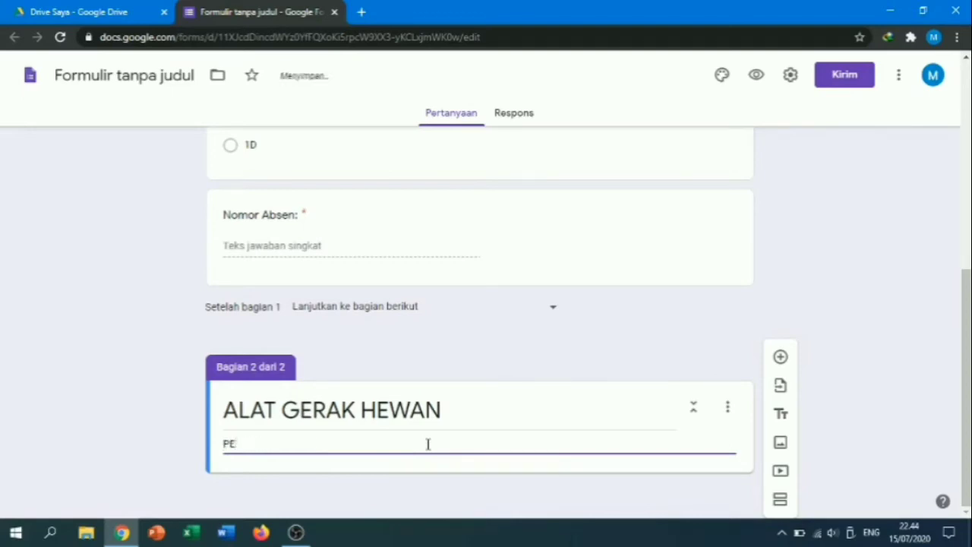
text(e)
key(BackSpace)
text(soa)
key(BackSpace)
key(BackSpace)
key(BackSpace)
key(BackSpace)
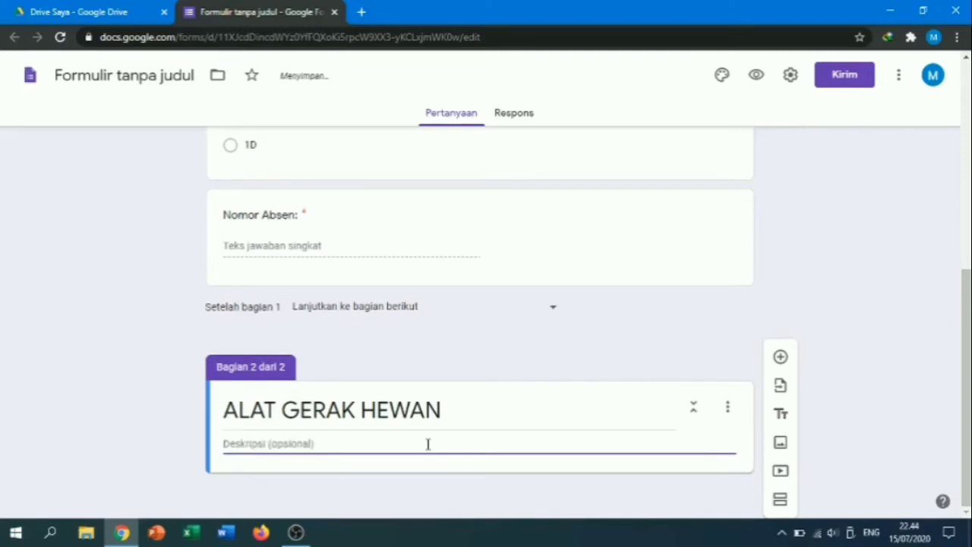
Enter the section description "Tugas ini berisi 4 soal isian singkat!"
text(Tu)
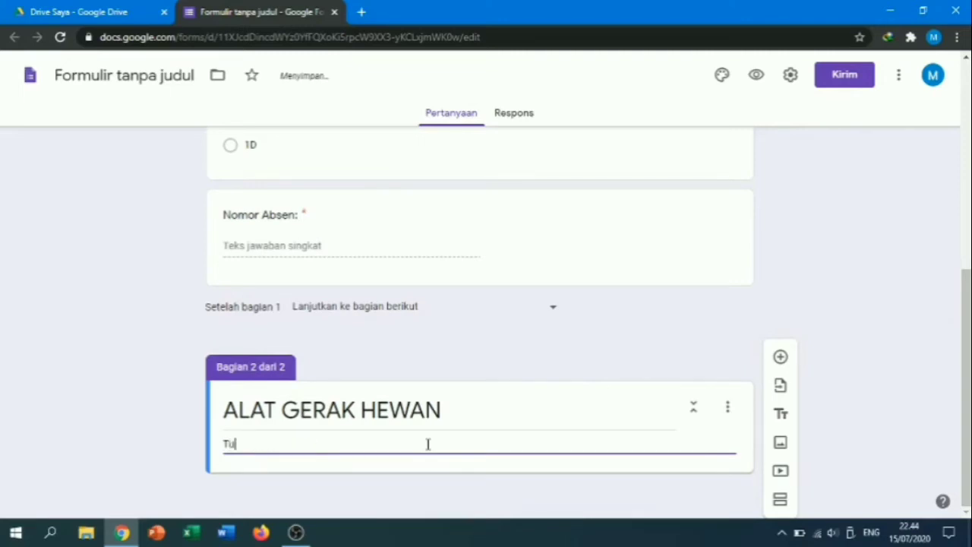
text(gas ini berisi 4 )
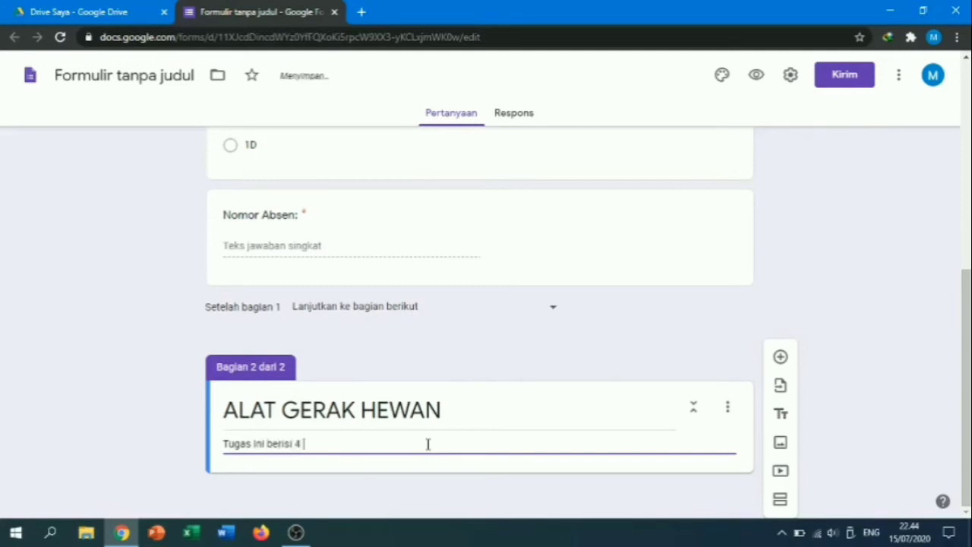
text(soal isian si)
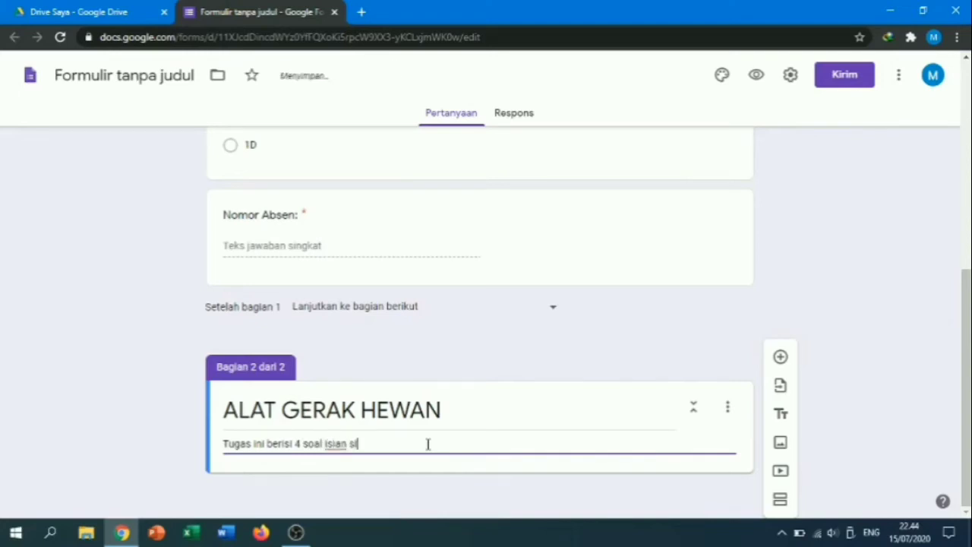
text(ngkat)
text(!)
click(853, 455)
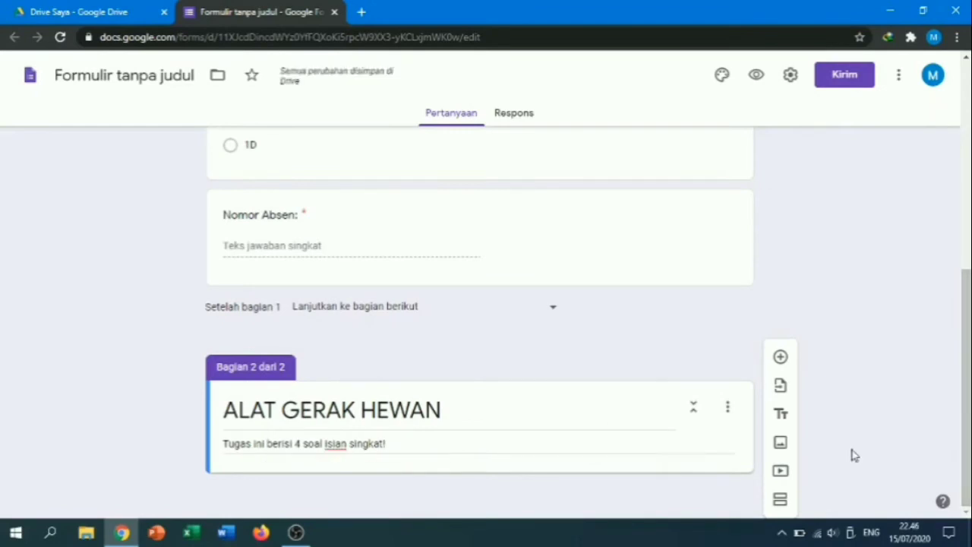
Insert the image "WhatsApp Image 2020-03-18 at 22.15.28" from the Downloads folder below the section header
click(779, 445)
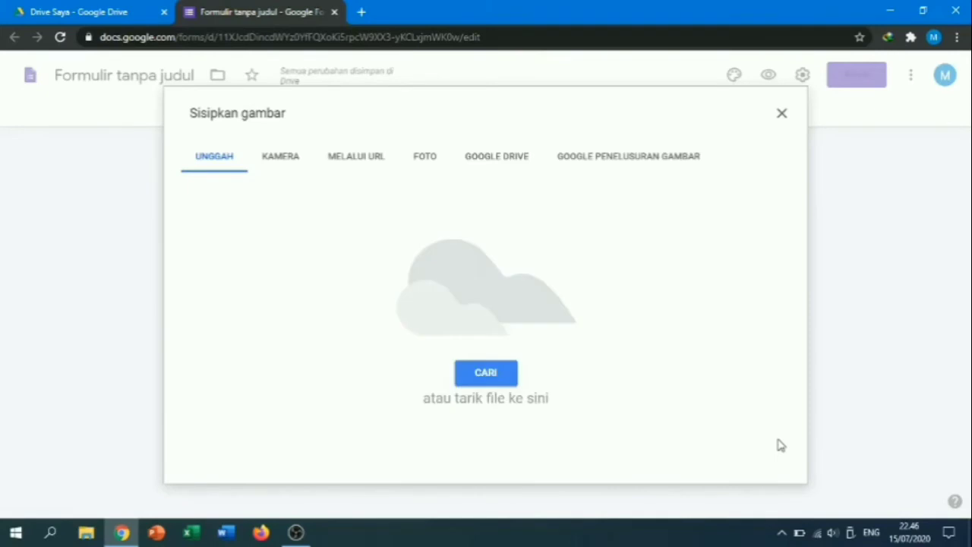
click(497, 373)
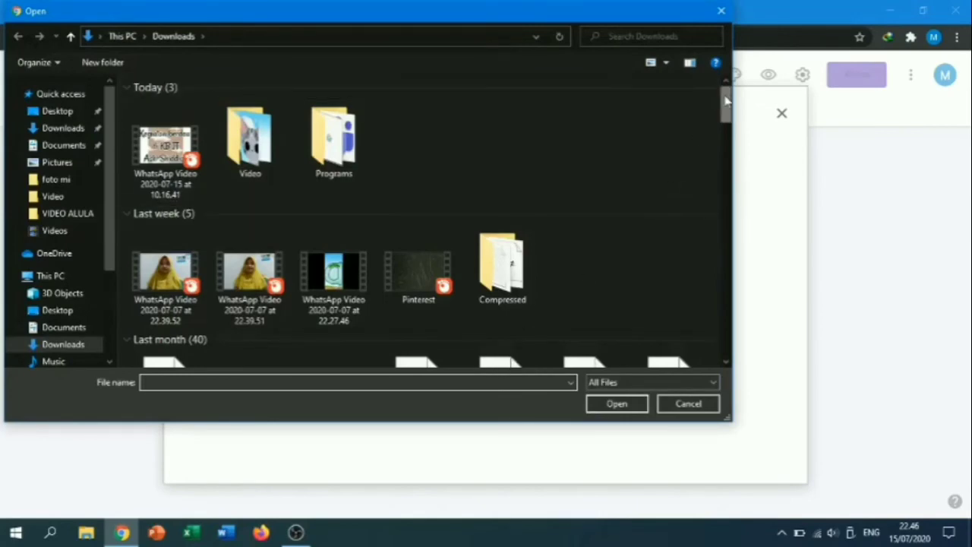
drag(726, 98, 727, 265)
click(340, 232)
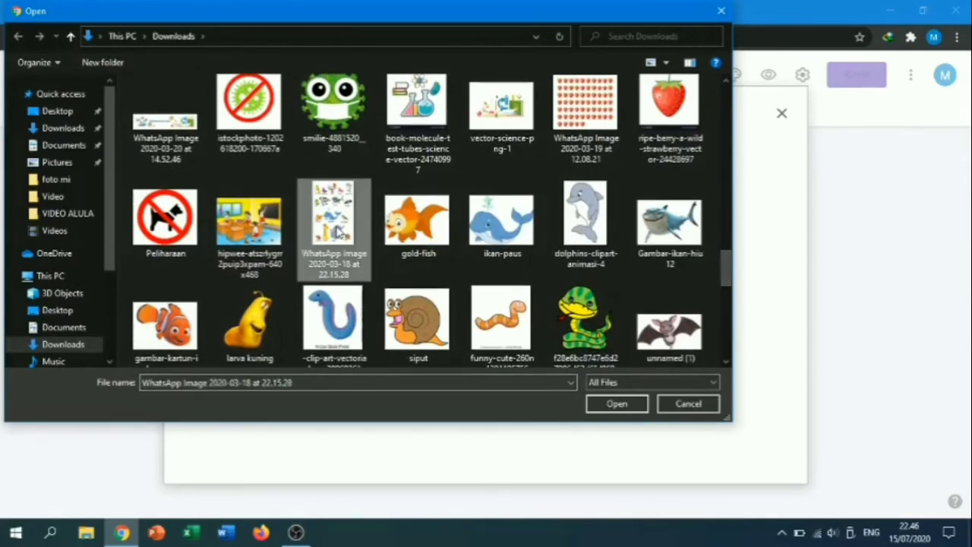
click(620, 404)
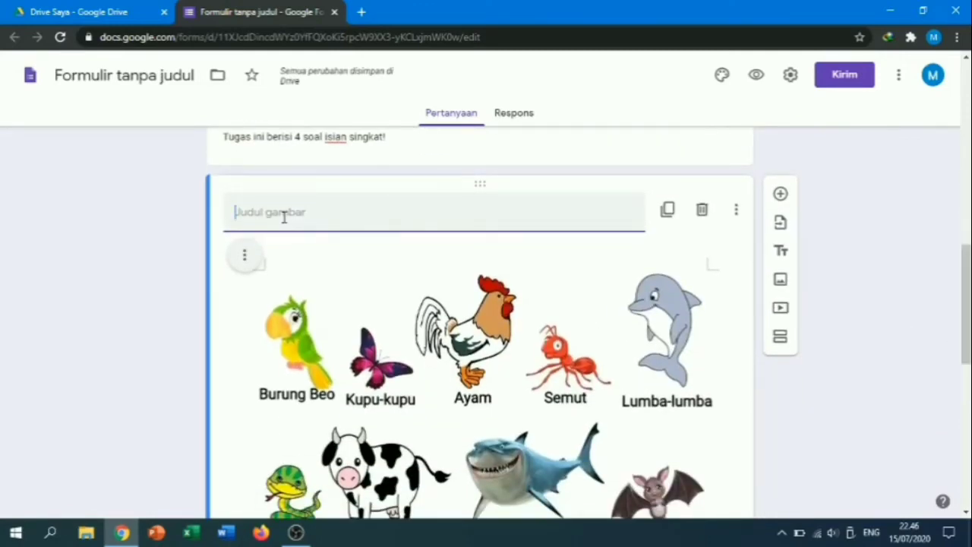
Title the inserted animal image "Perhatikan gambar hewan berikut ini!"
text(Perhatikan)
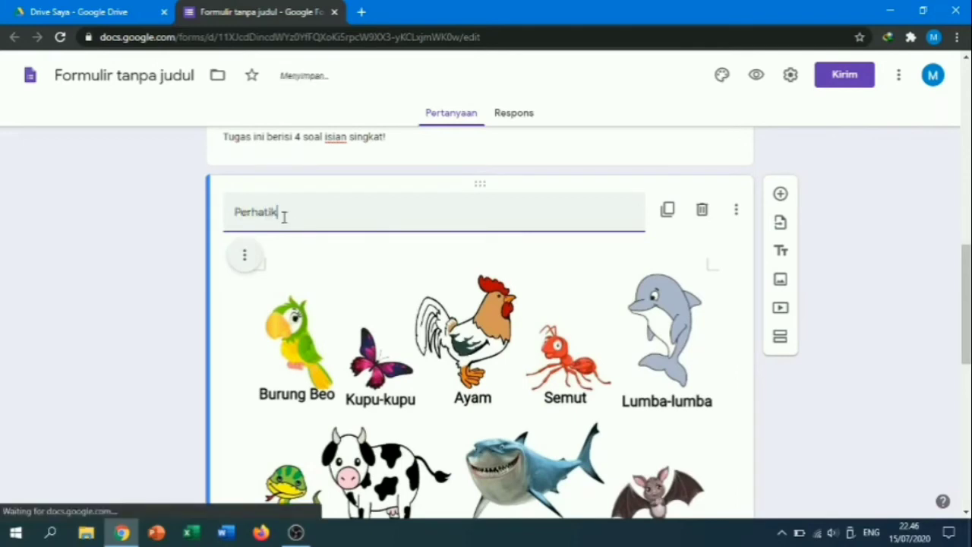
text(ambar)
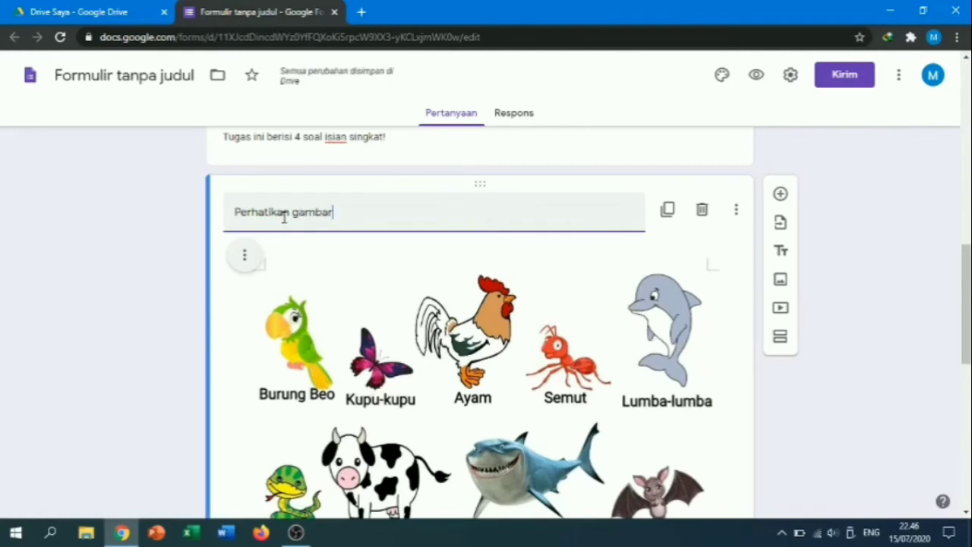
text( b)
key(BackSpace)
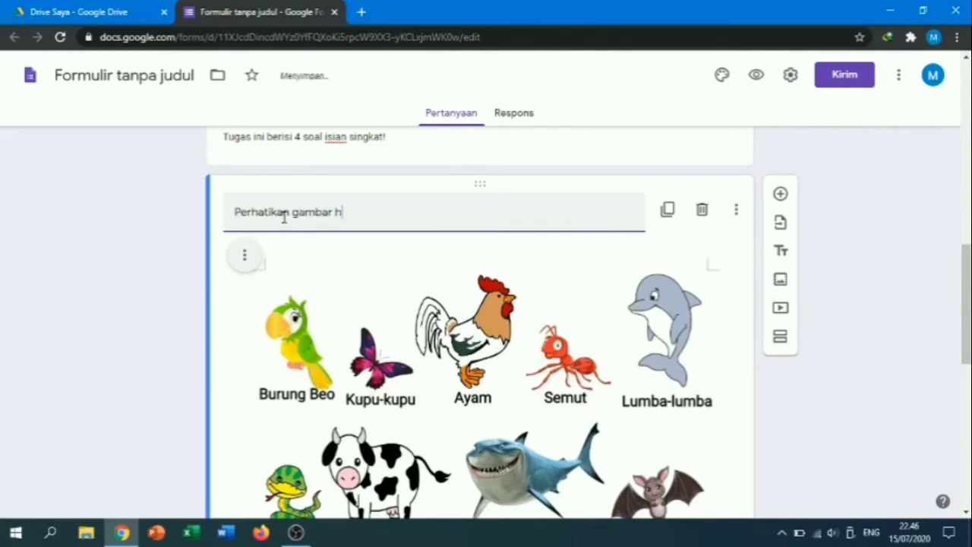
text(hewan berikut ini!)
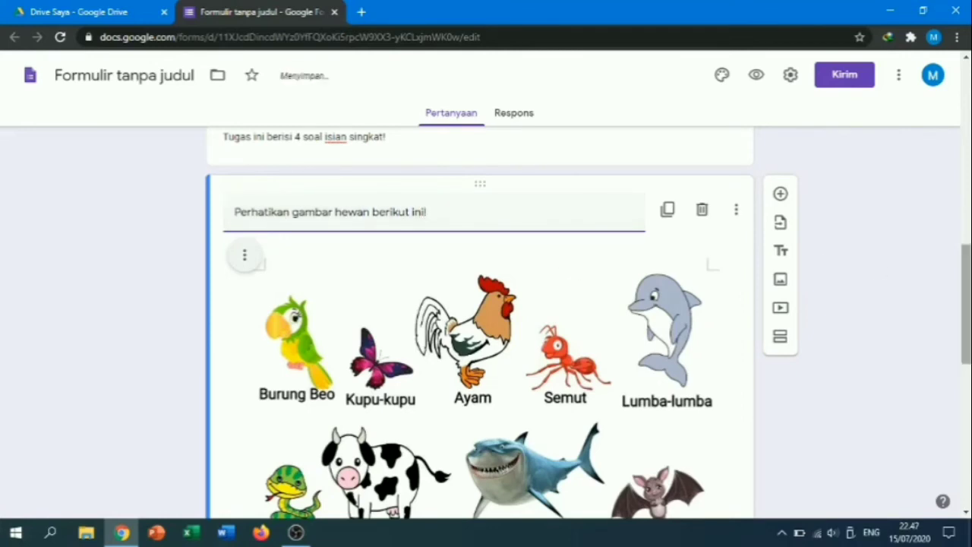
Add a question below the animal image with the text "1. Hewan yang bergerak dengan menggunakan kaki adalah ...."
drag(967, 262, 963, 422)
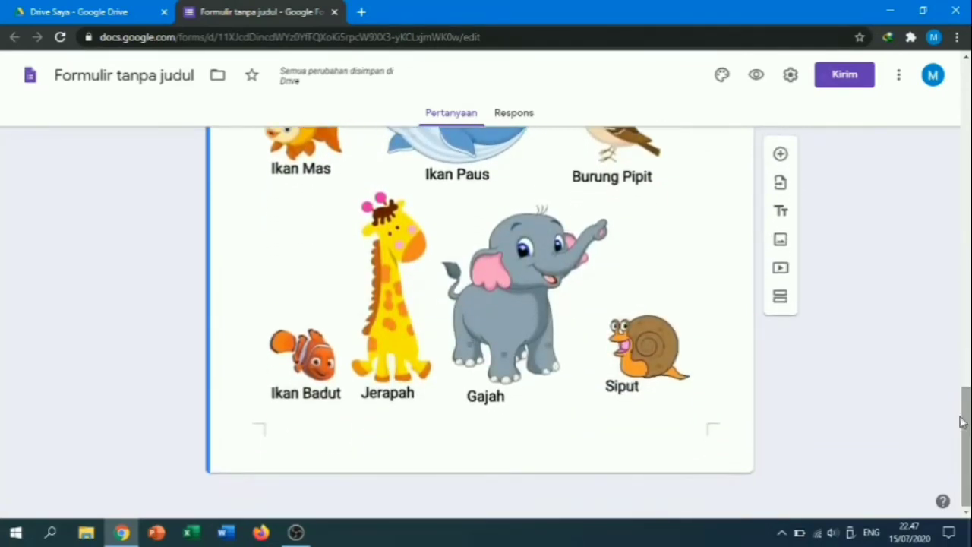
click(782, 155)
text(1)
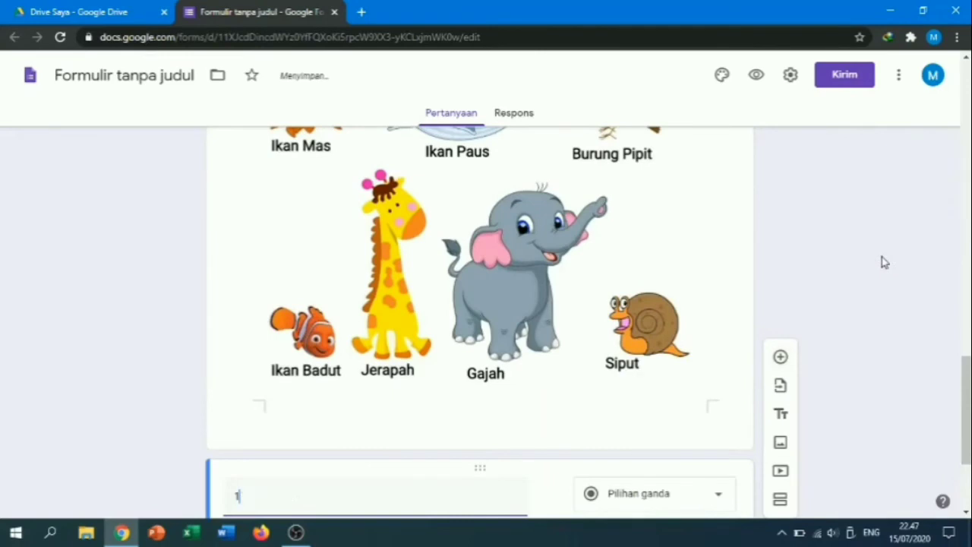
text(.)
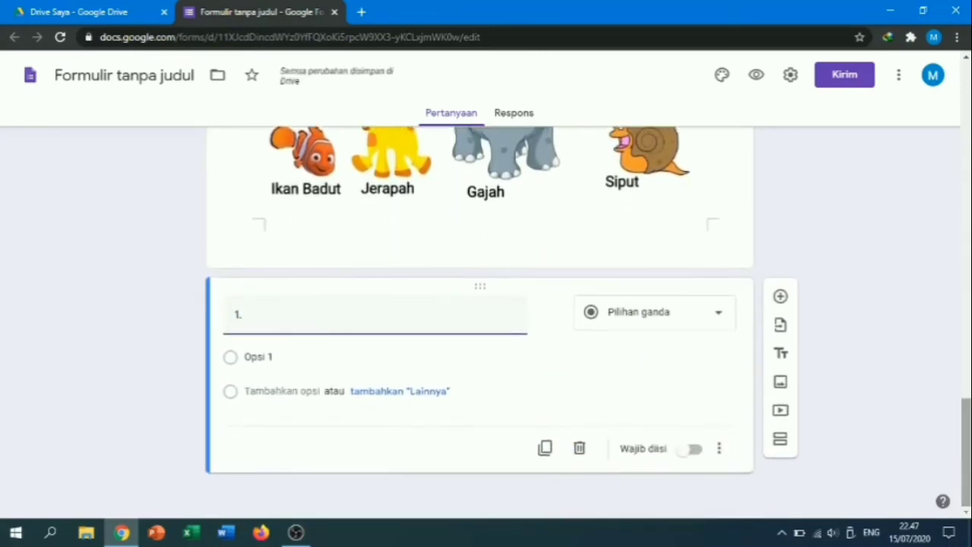
text( S)
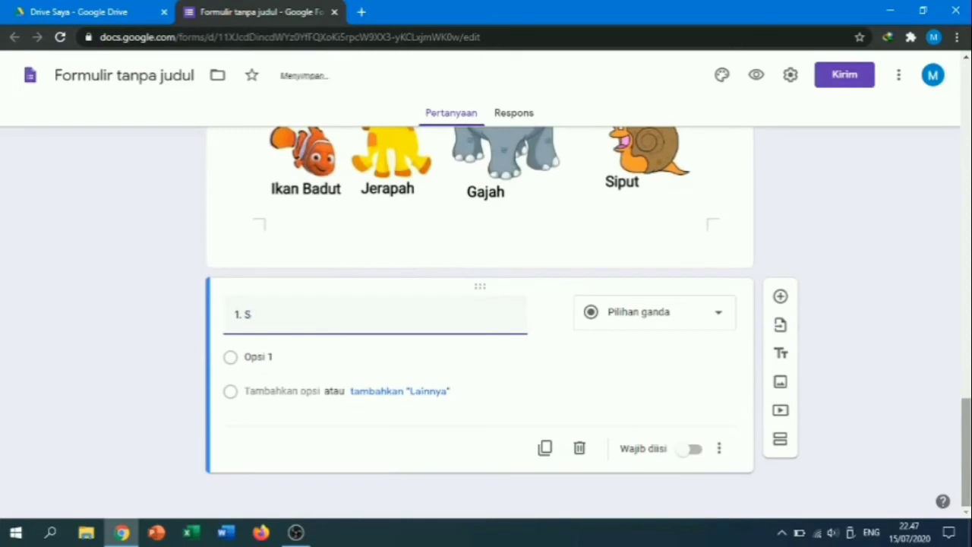
key(BackSpace)
text(H)
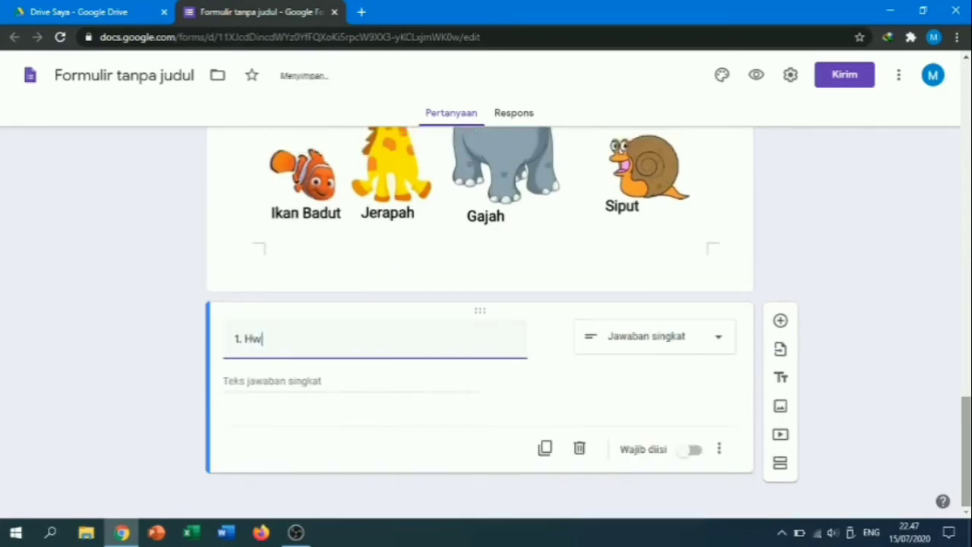
text(ewan )
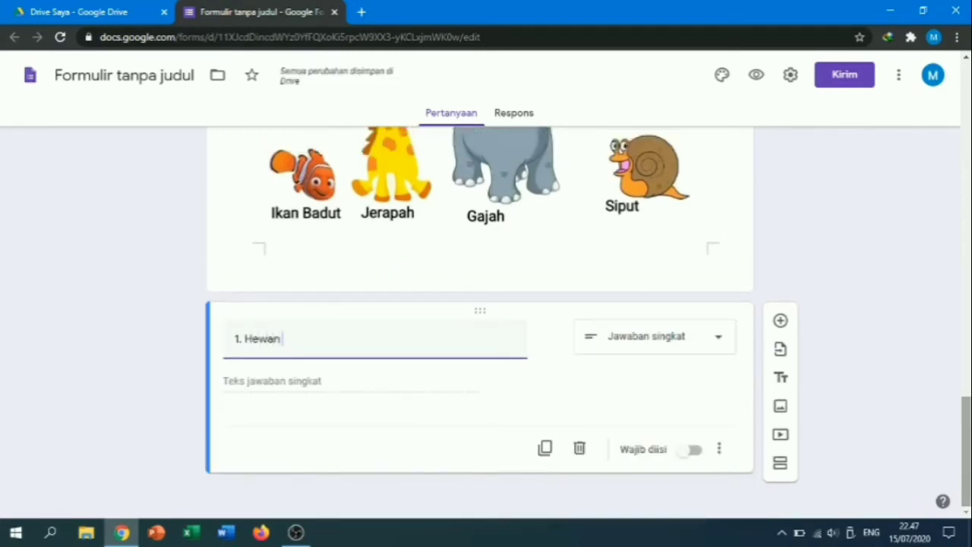
text(yang bergerak dengan )
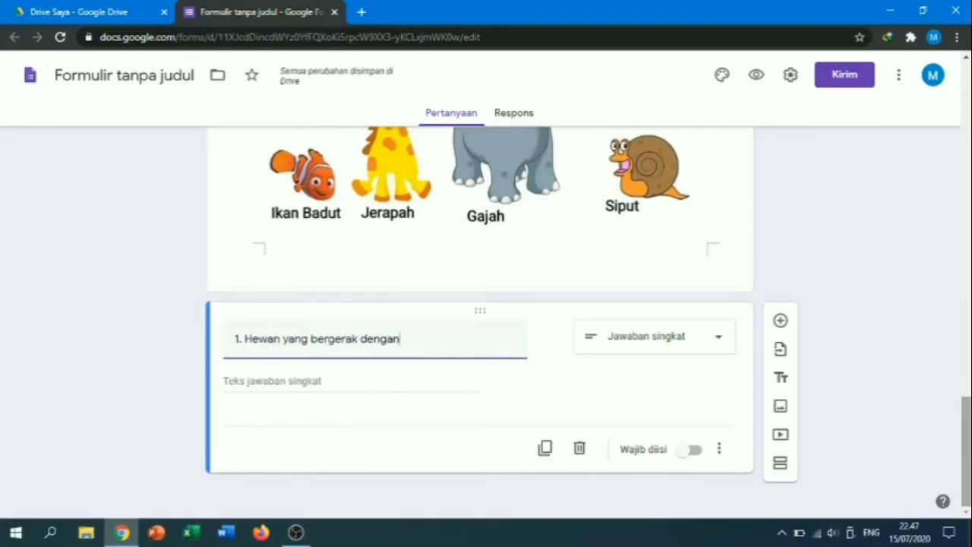
text(menggunak)
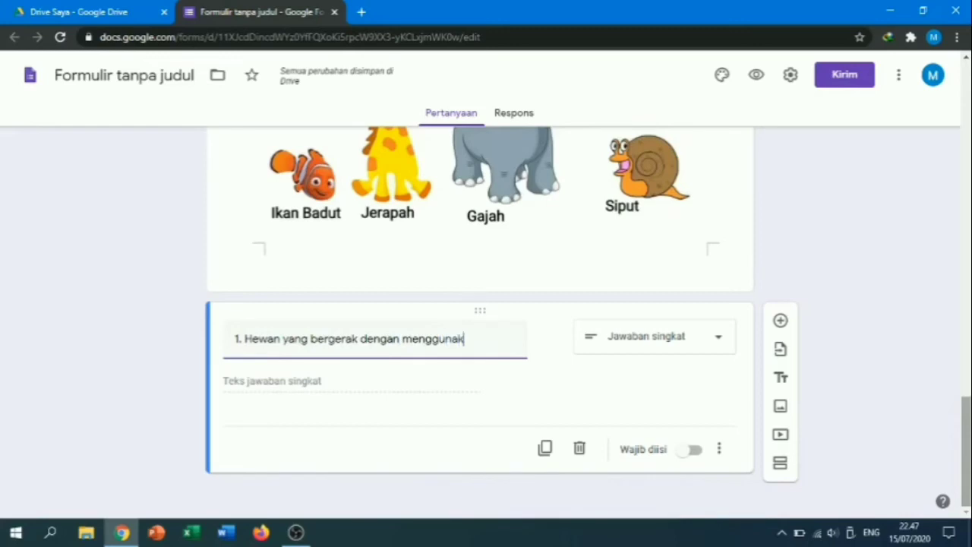
text(an ka)
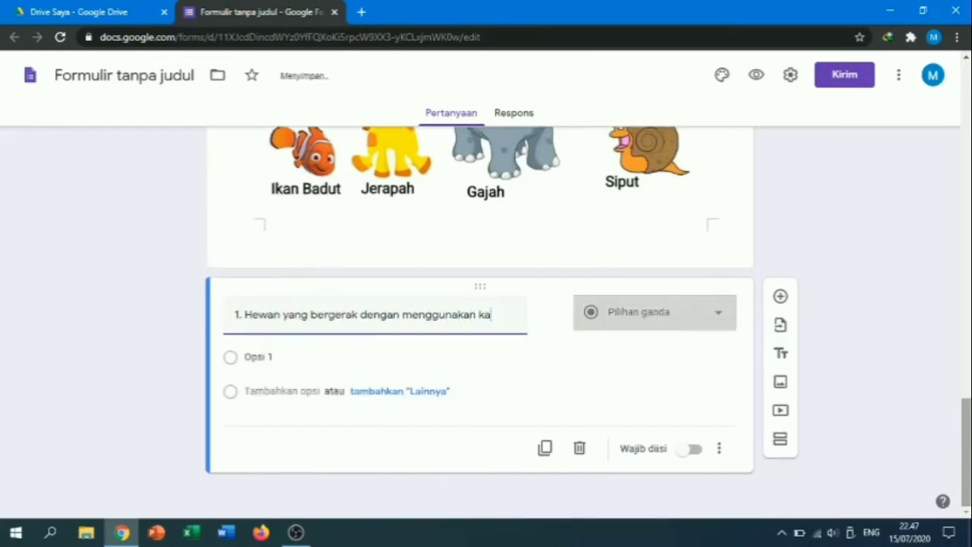
text(ki adal)
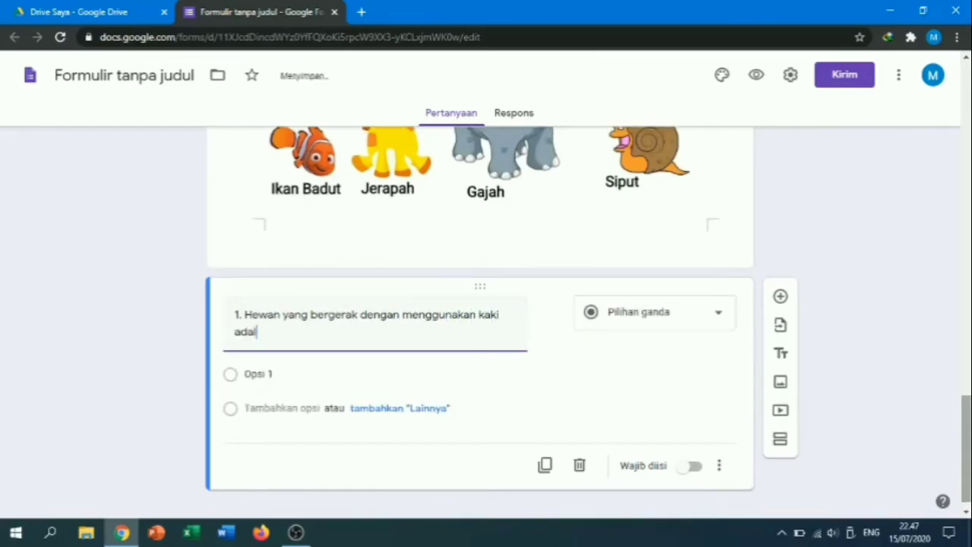
text(ah ....)
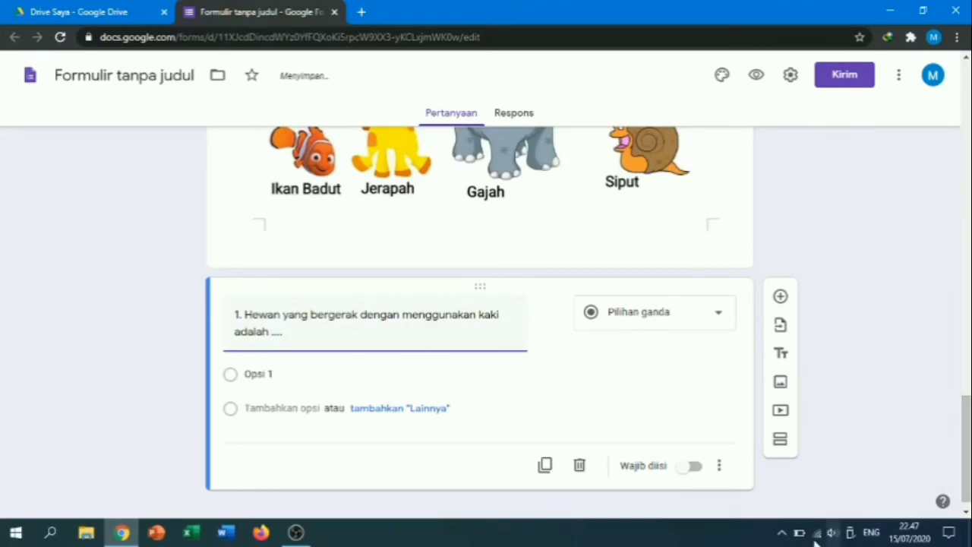
Change question 1 to the "Jawaban singkat" type and make it required
click(717, 318)
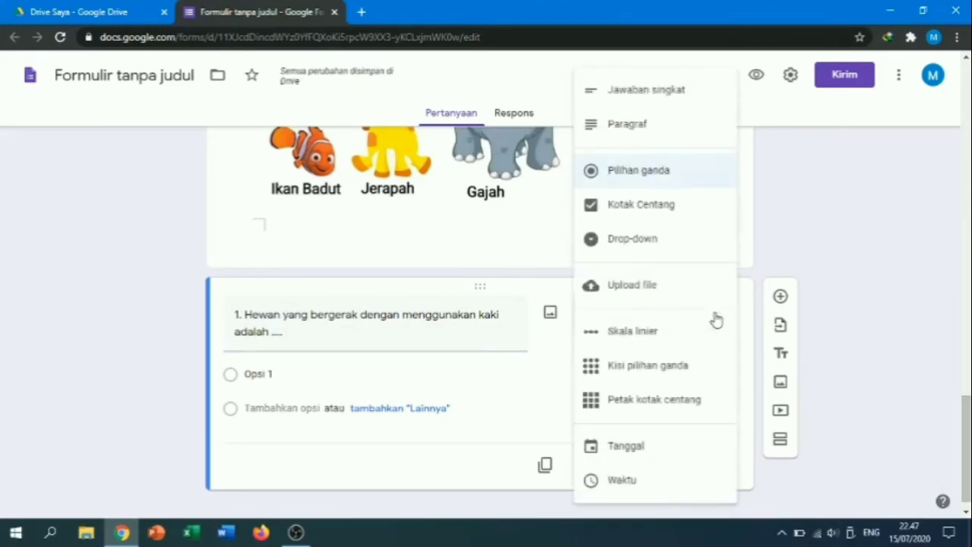
click(696, 92)
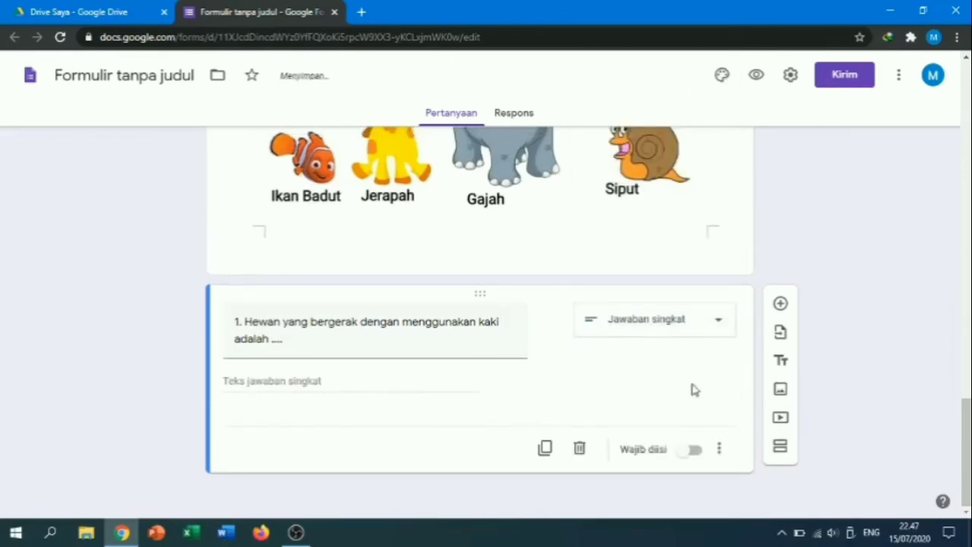
click(692, 450)
Add a question below question 1 with the text "2. Hewan yang bergerak dengan menggunakan sayap adalah ...."
click(782, 304)
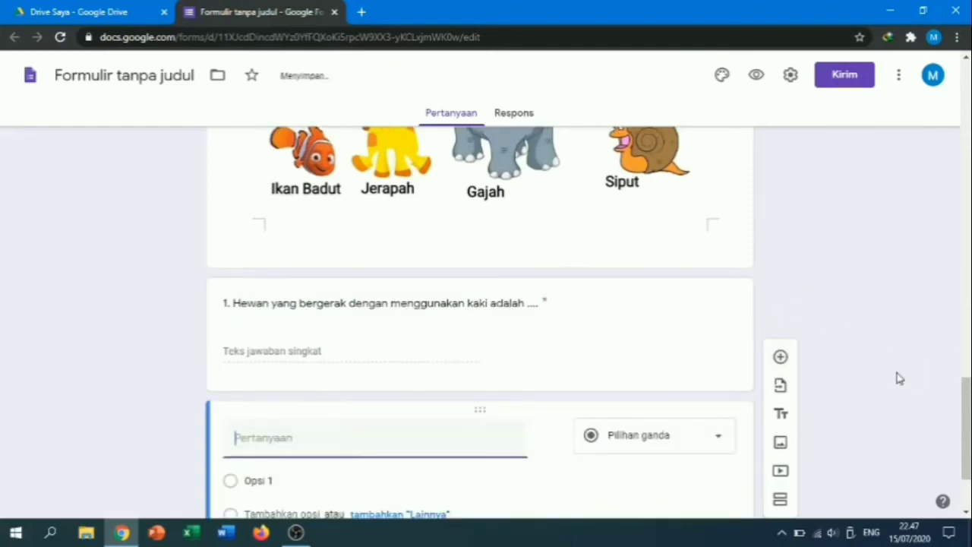
text(2. Hewan yang berg)
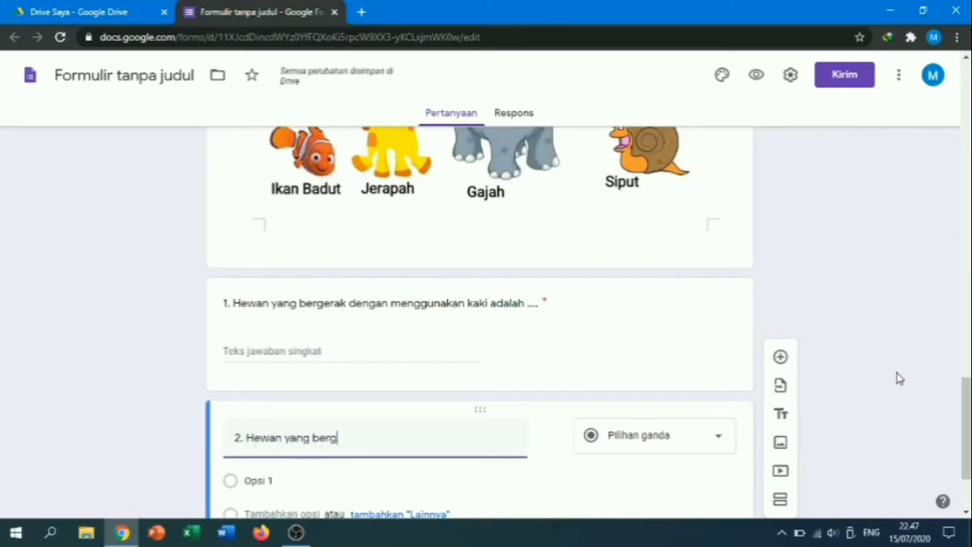
text(erak me)
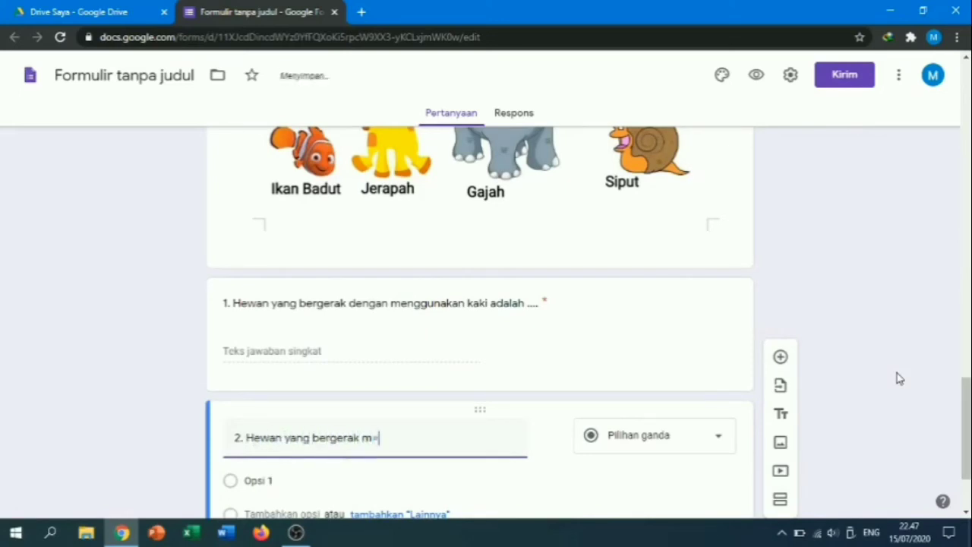
key(BackSpace)
key(BackSpace)
text(dengan menggunak)
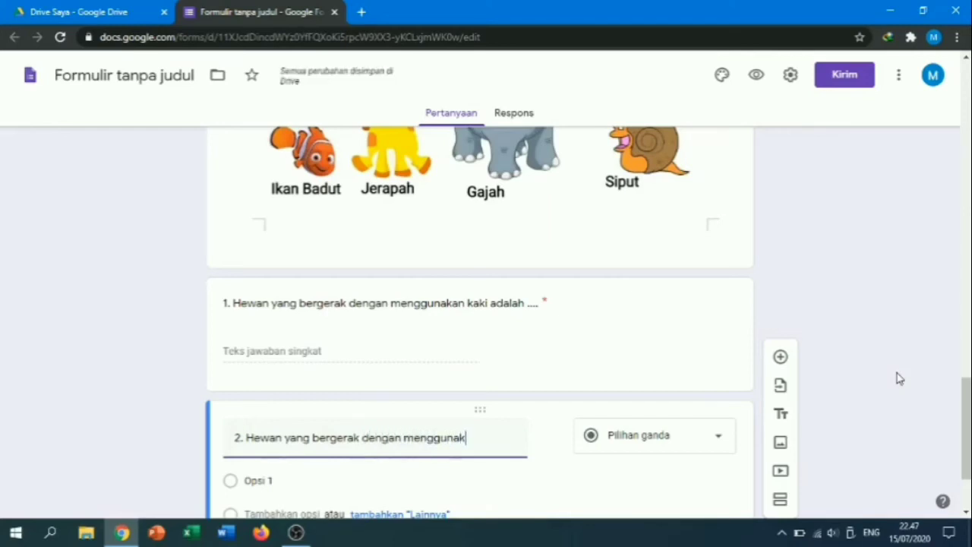
text(an sayap )
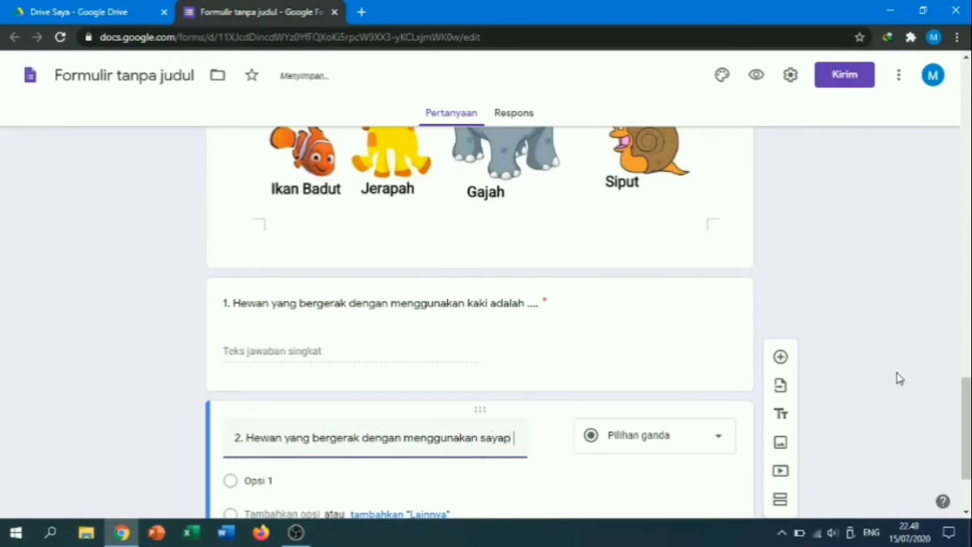
text(adalah ....)
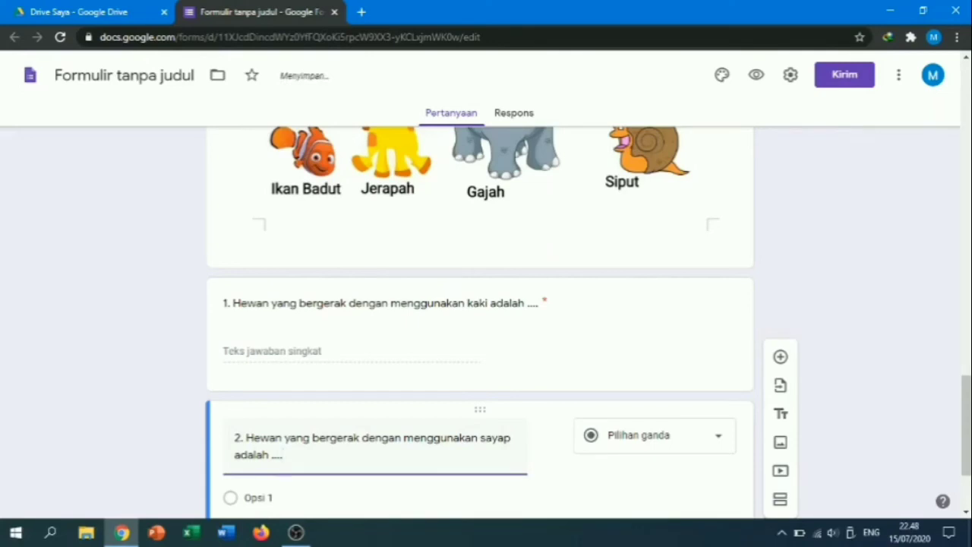
Change question 2 to the "Jawaban singkat" type and make it required
scroll(721, 319, down, 2)
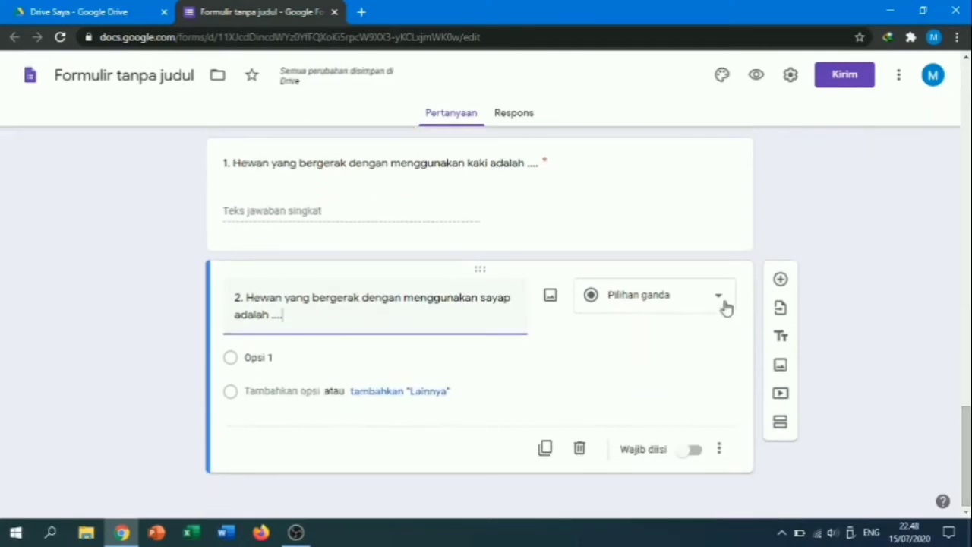
click(725, 306)
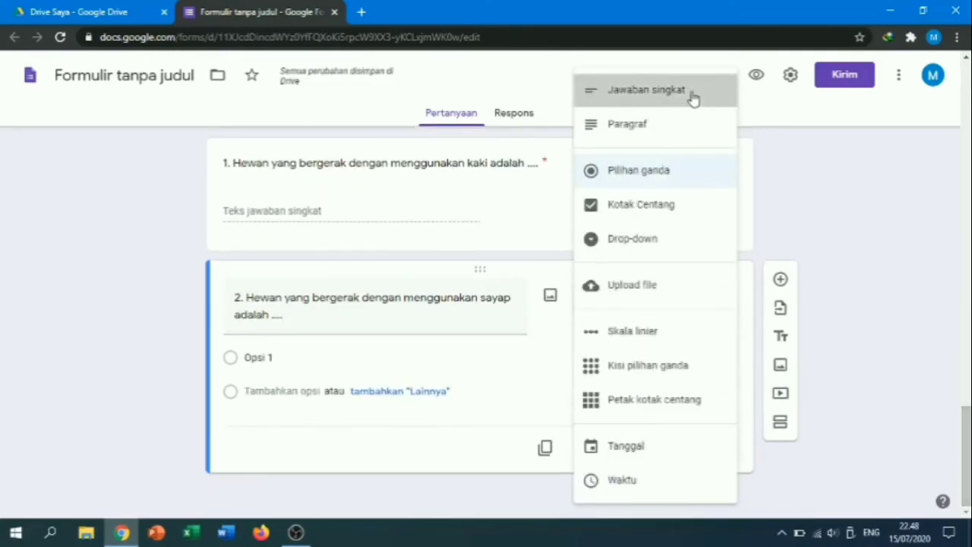
click(693, 92)
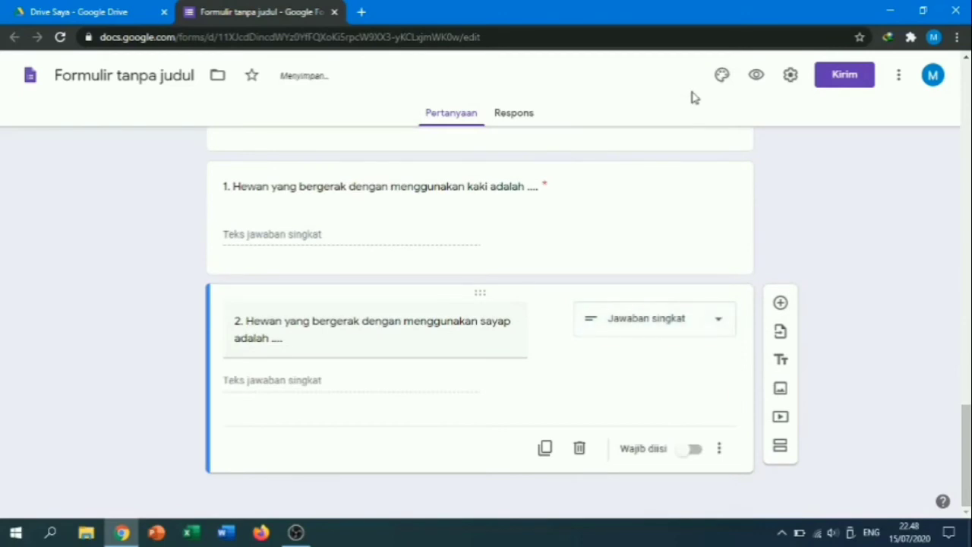
click(692, 449)
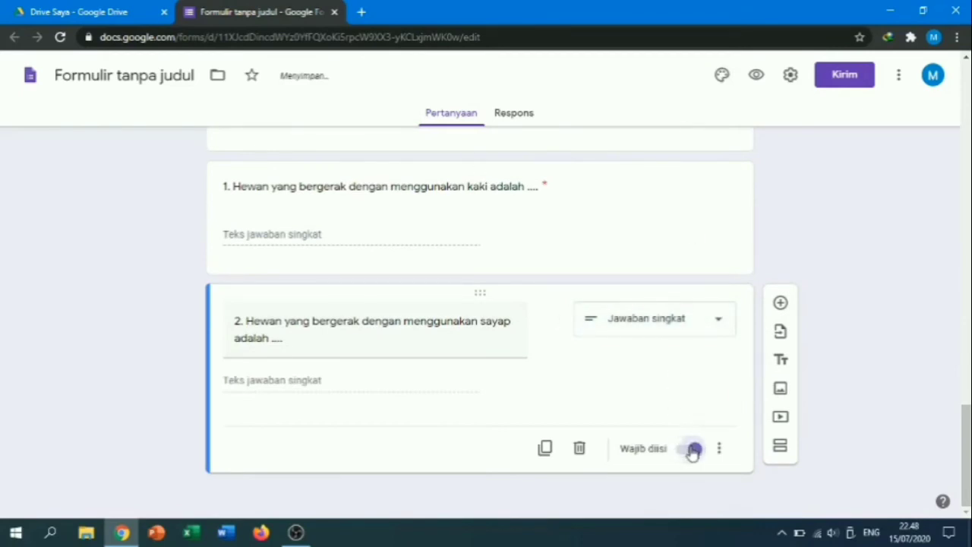
Add a "Jawaban singkat" question below question 2 with the text "3. Hewan yang bergerak dengan menggunakan perut adalah ...."
click(782, 304)
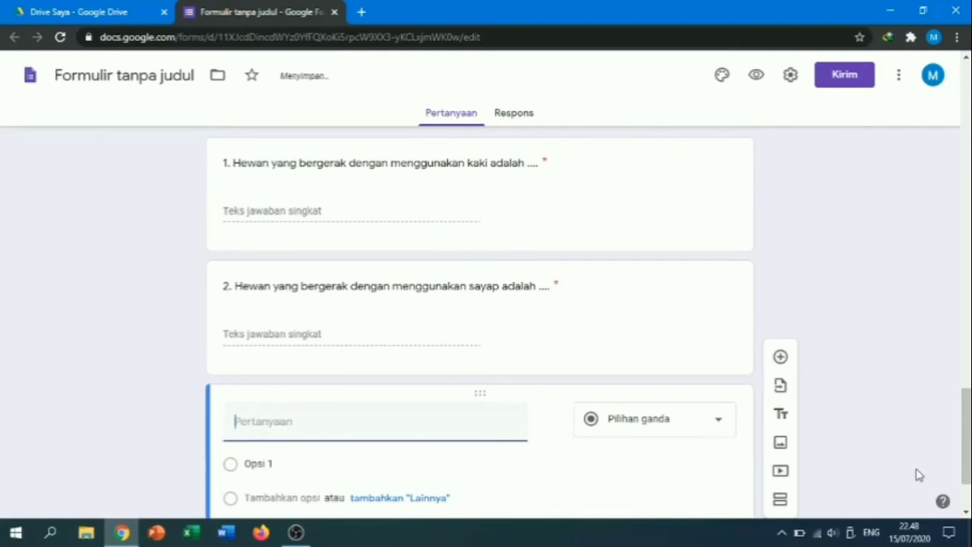
text(3.)
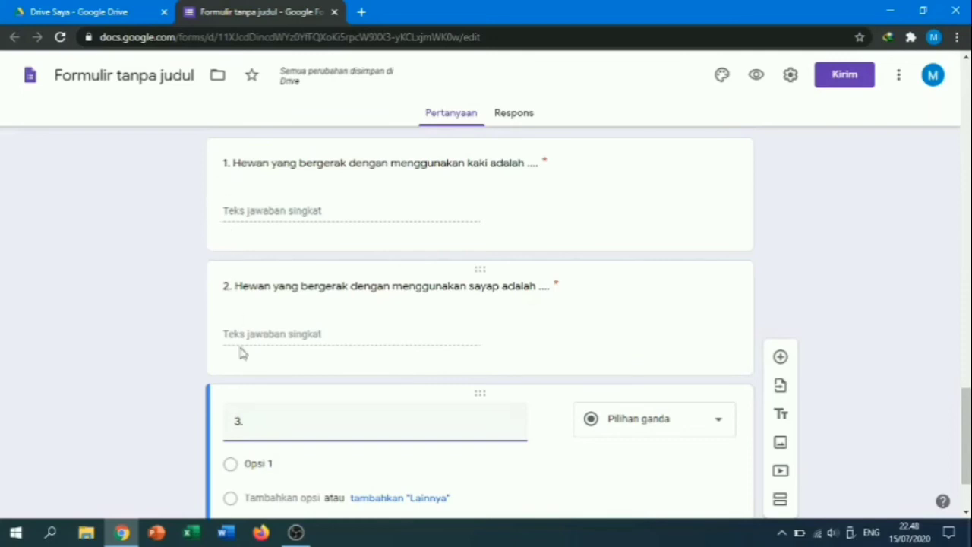
text(ew)
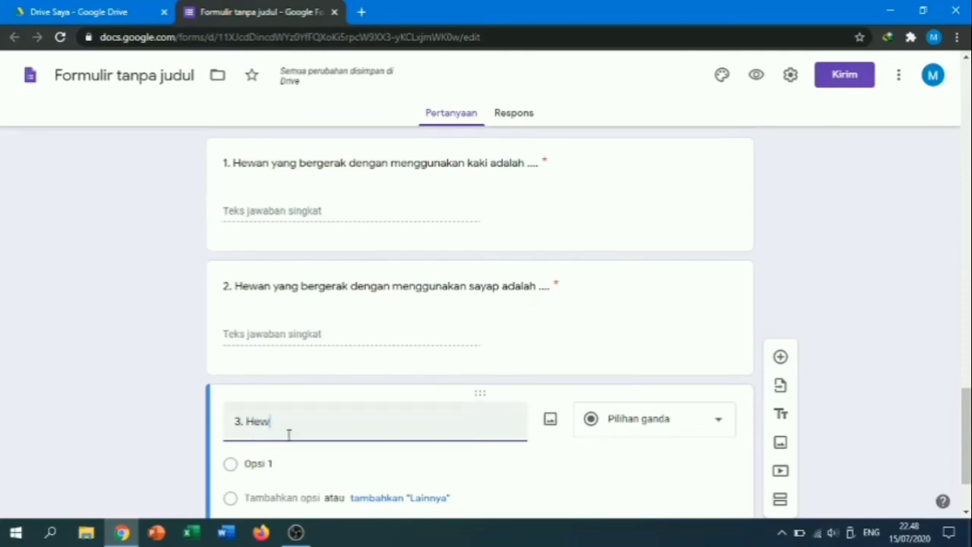
text(an yang bergerak de)
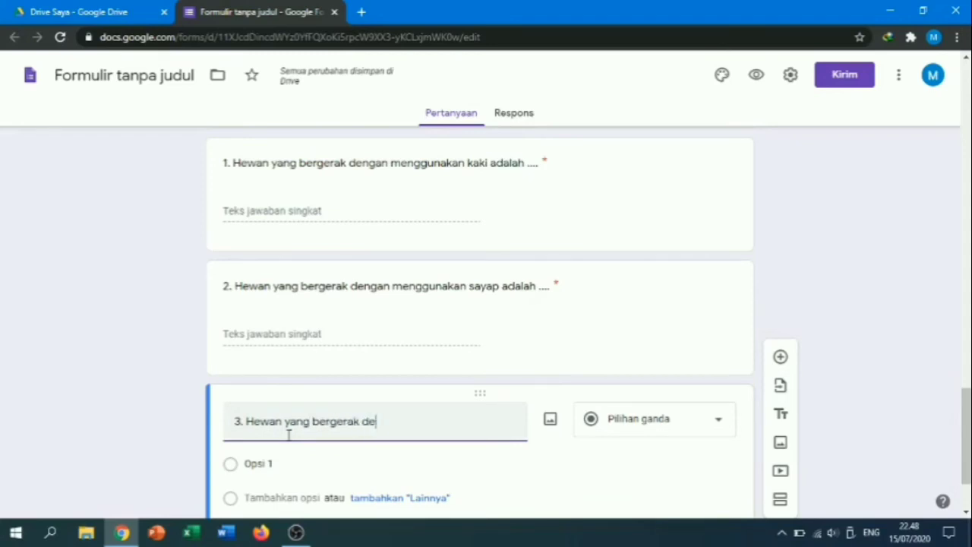
text(ngan menggu)
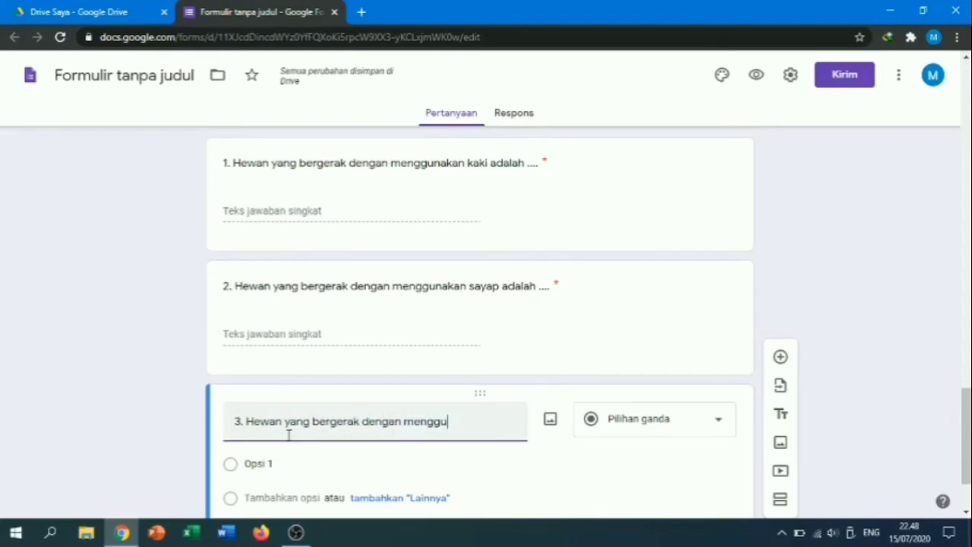
text(n)
text(akan perut adalah)
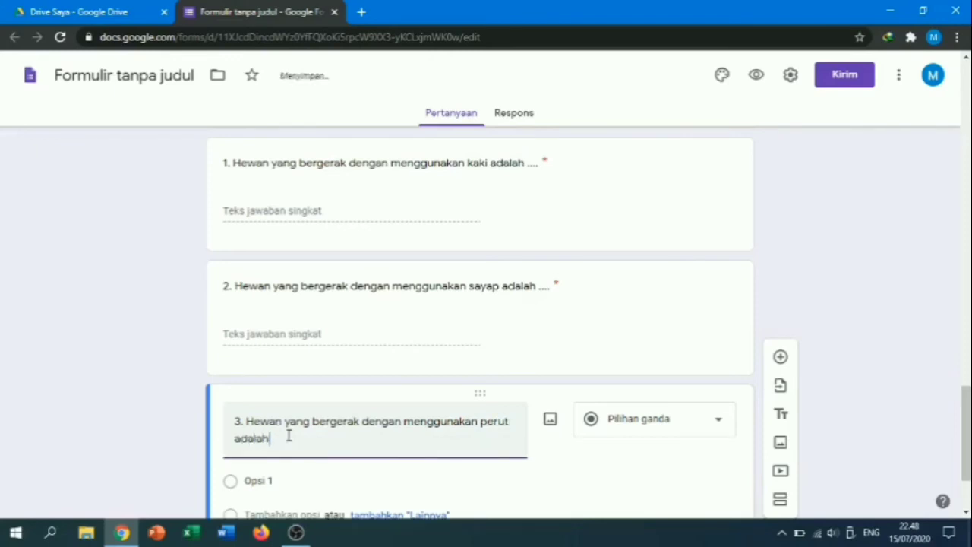
text( ....)
click(720, 424)
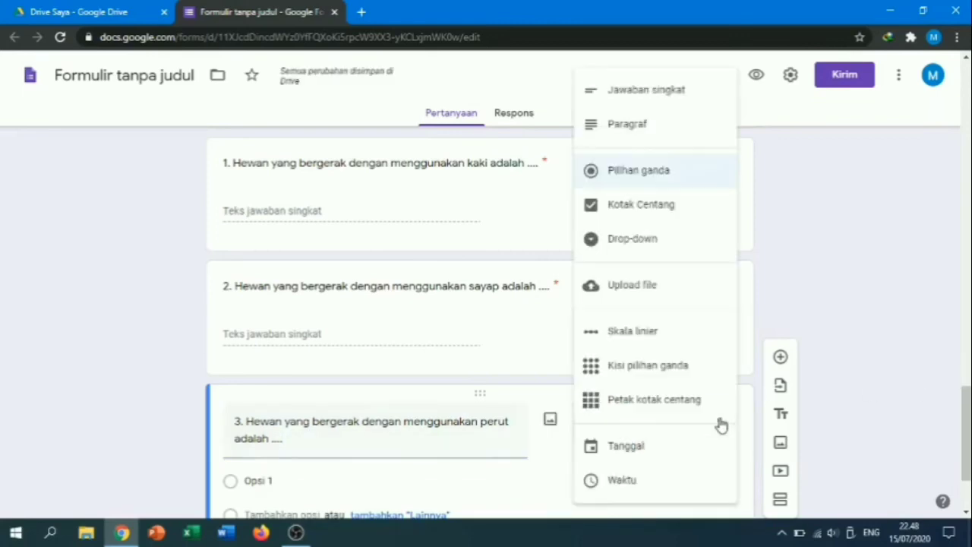
click(682, 107)
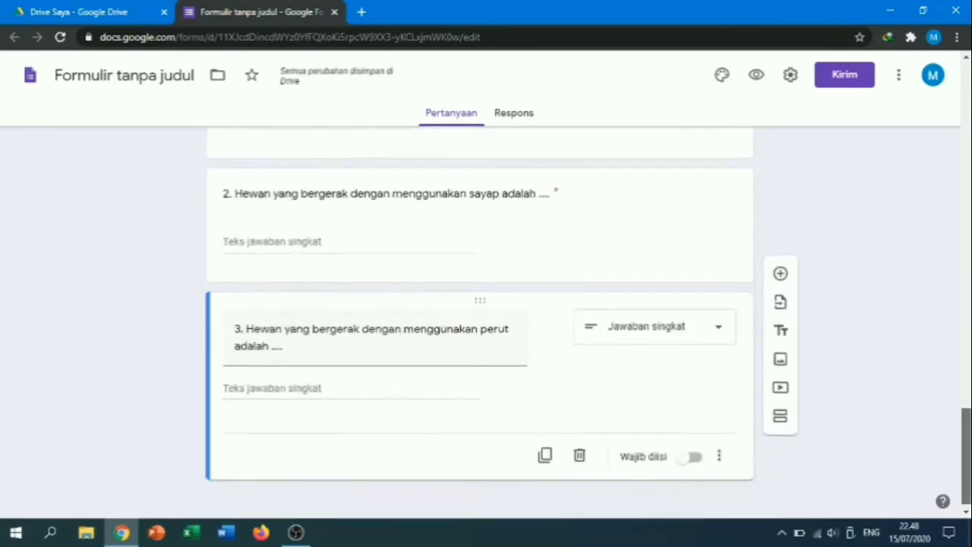
Make question 3 required and add a question below it with the text "4. Hewan yang bergerak dengan menggunakan sirip adalah ...."
click(695, 450)
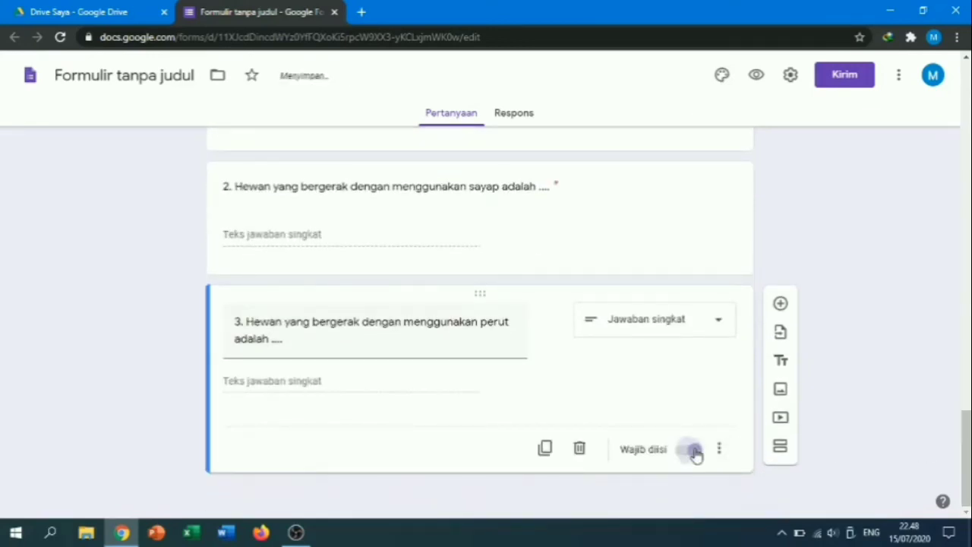
click(781, 305)
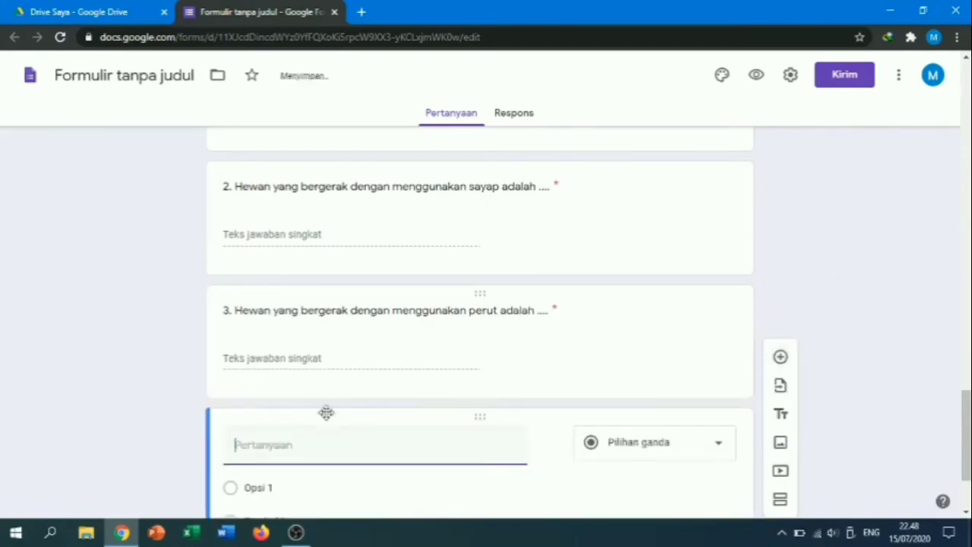
text(4. Hewan)
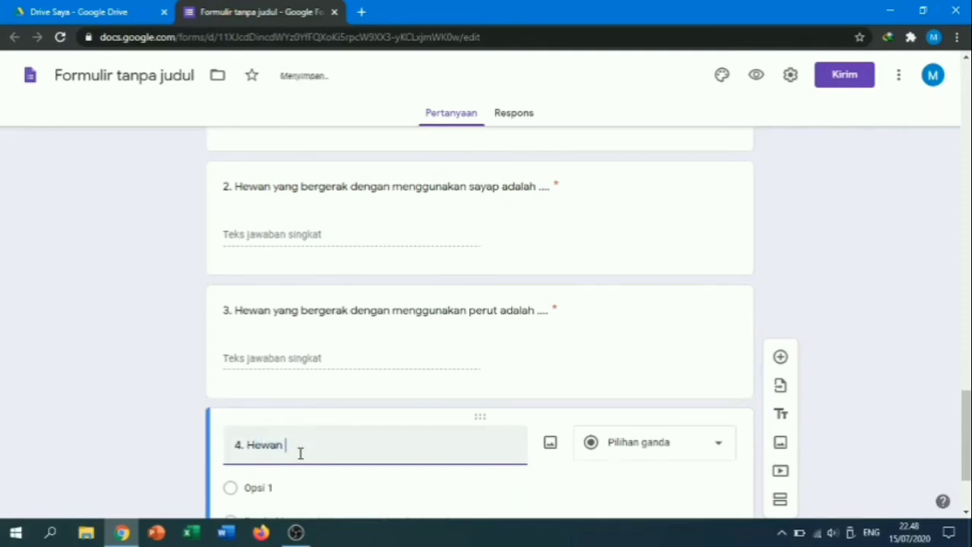
text( yang berg)
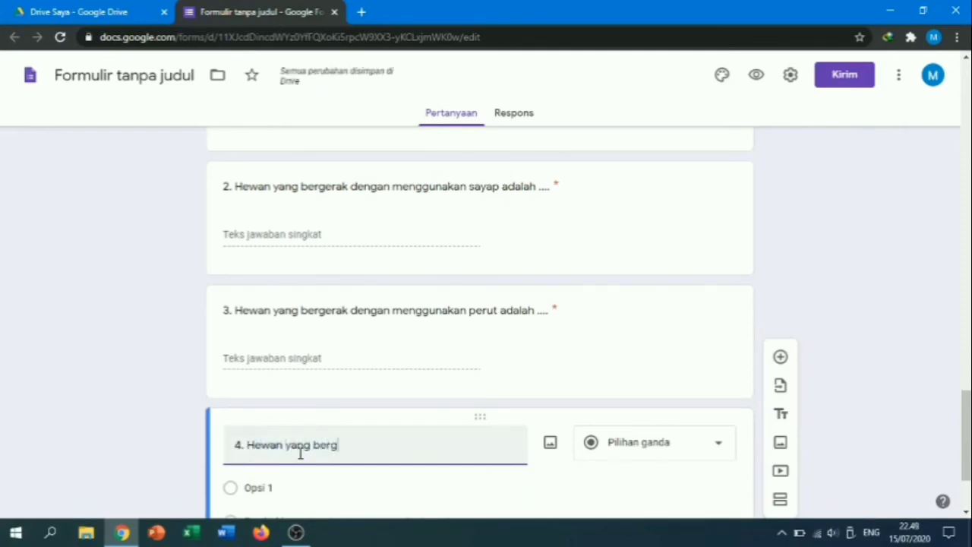
text(erak dengan m)
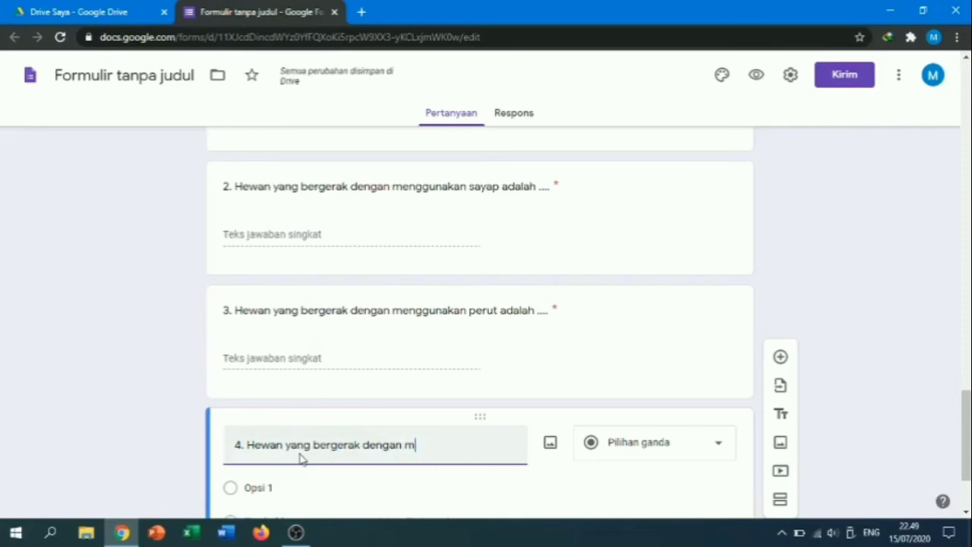
text(enggunakan sa)
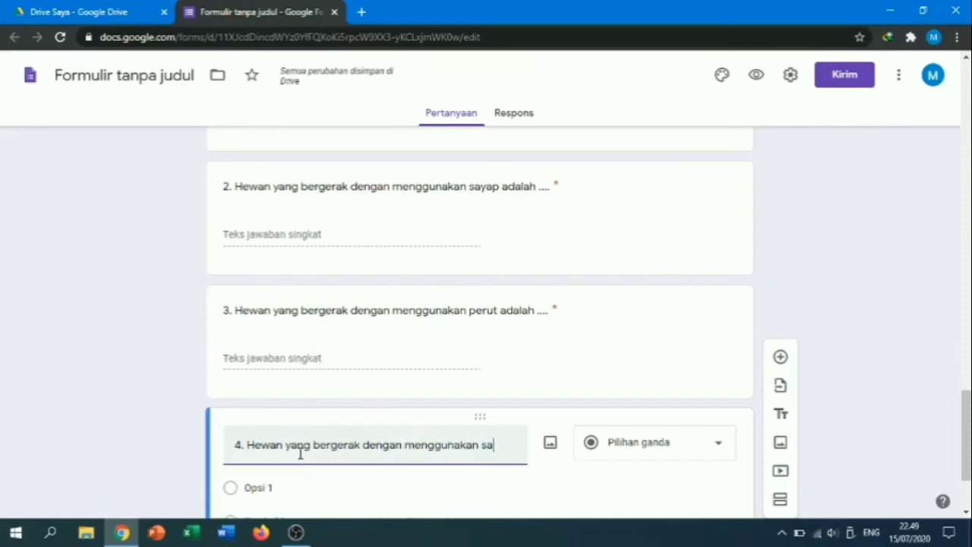
key(BackSpace)
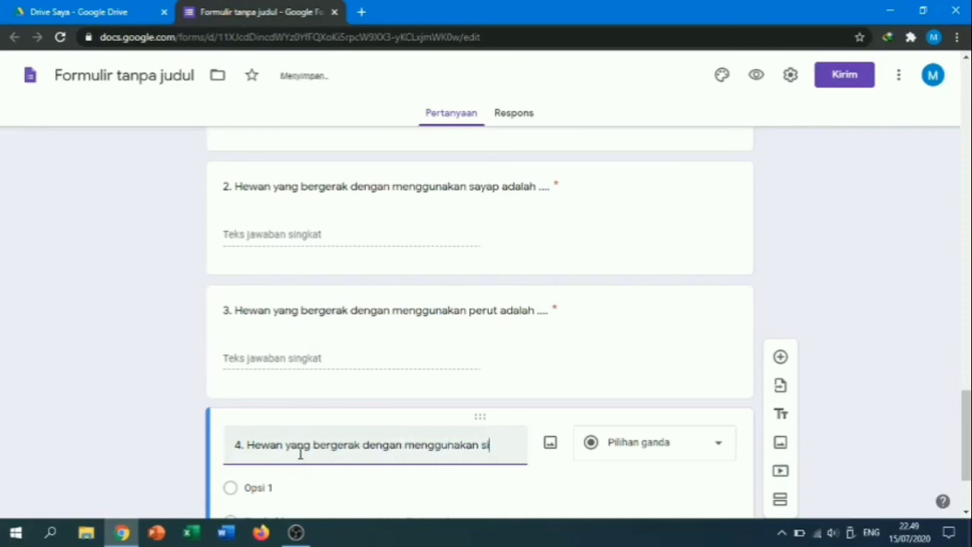
text(irip adalah ....)
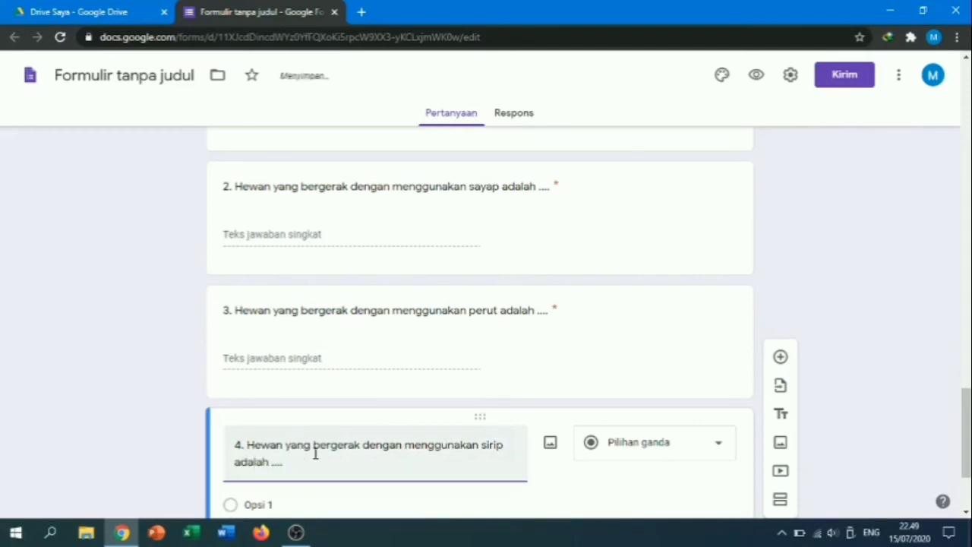
Change question 4 to the "Jawaban singkat" type and make it required
scroll(949, 455, down, 2)
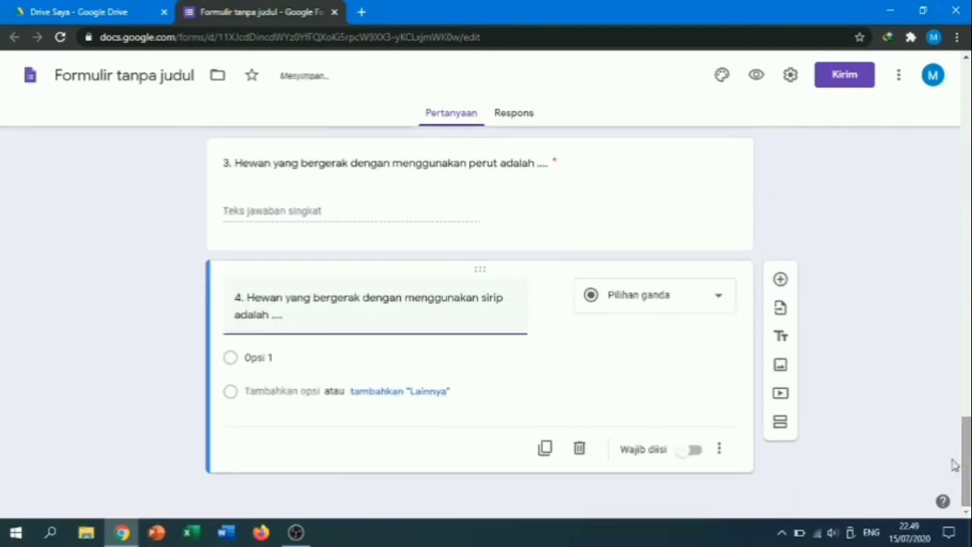
click(709, 306)
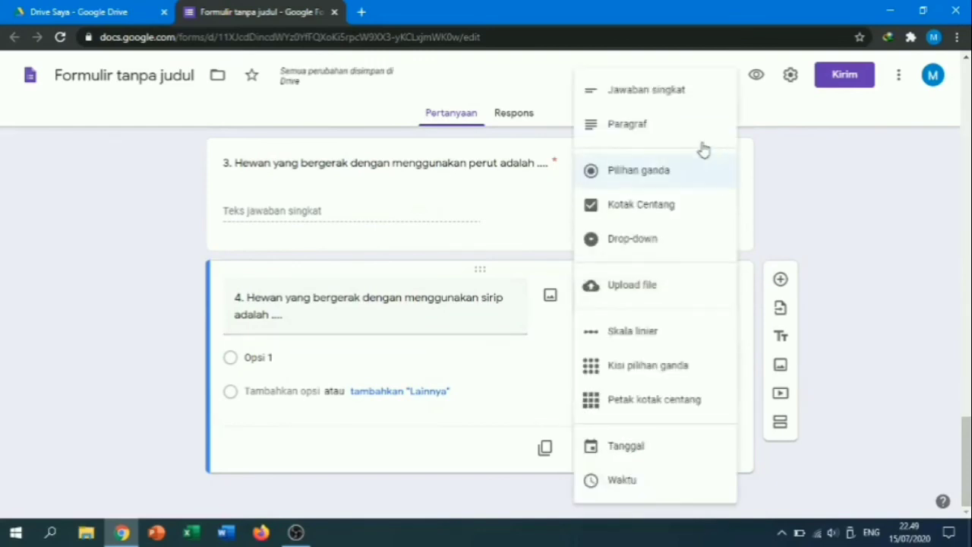
click(698, 95)
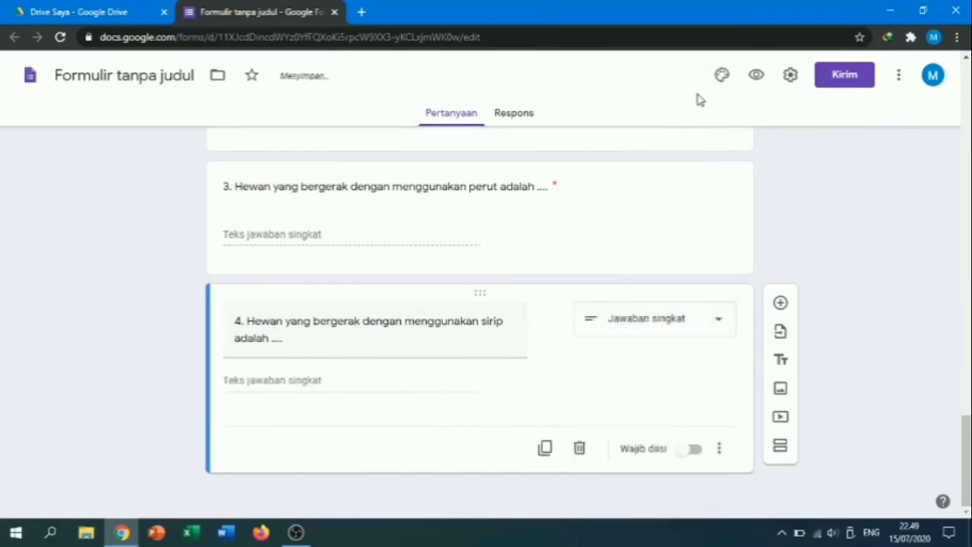
click(692, 450)
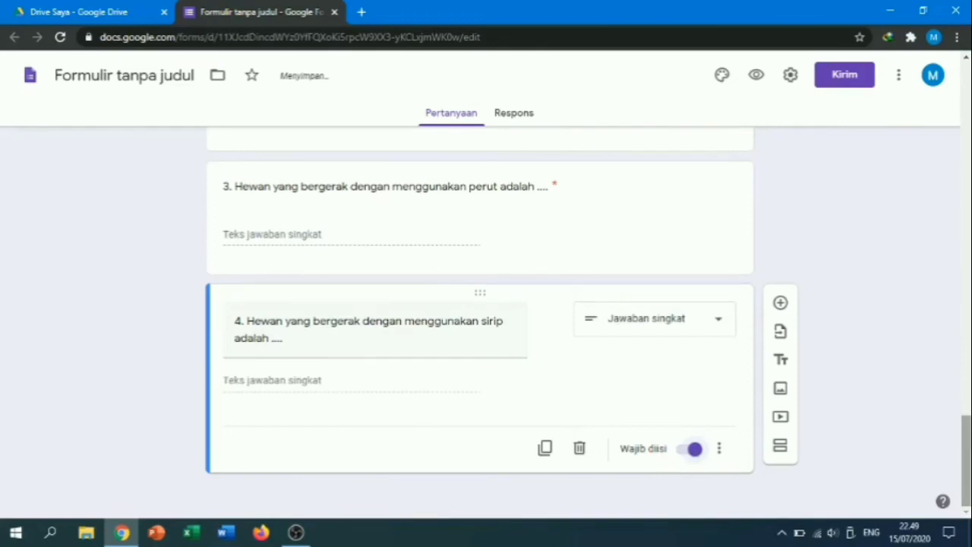
Review the animal illustration and the four questions below it, ending at the form's title
scroll(480, 318, up, 5)
scroll(480, 319, up, 6)
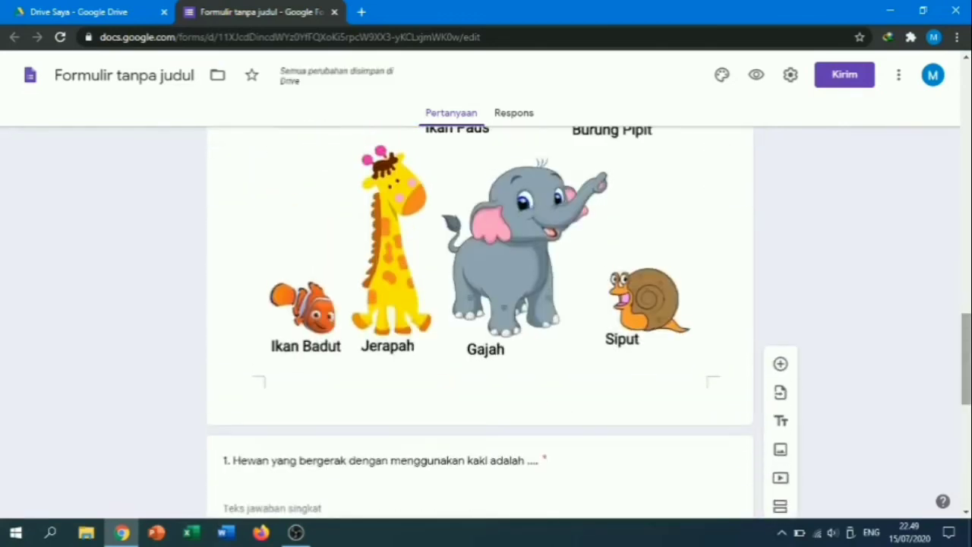
scroll(479, 318, up, 3)
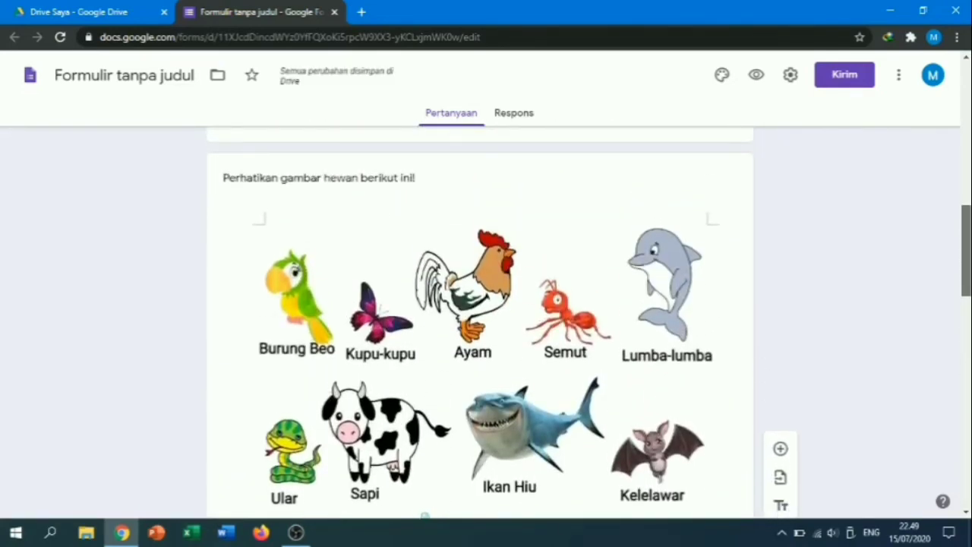
scroll(480, 319, down, 1)
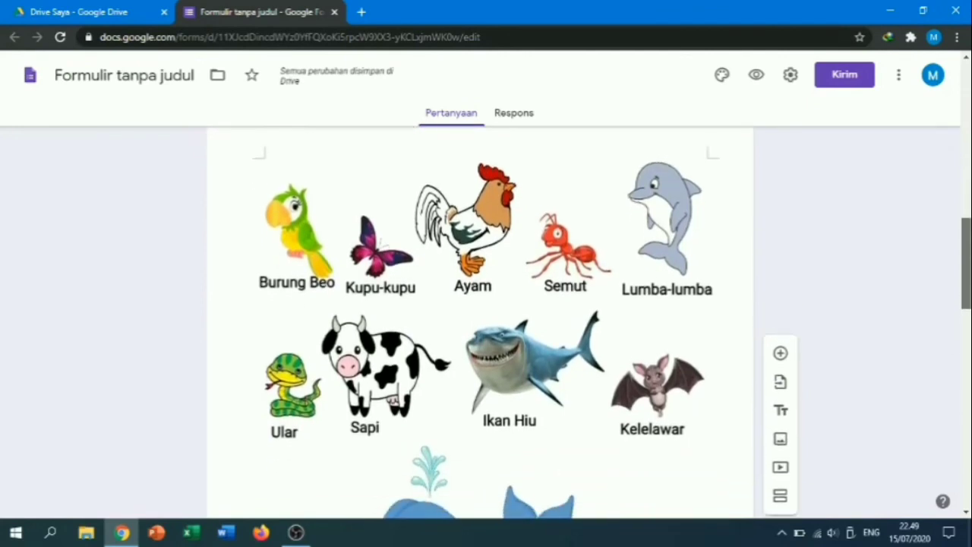
scroll(480, 319, down, 1)
scroll(582, 250, down, 1)
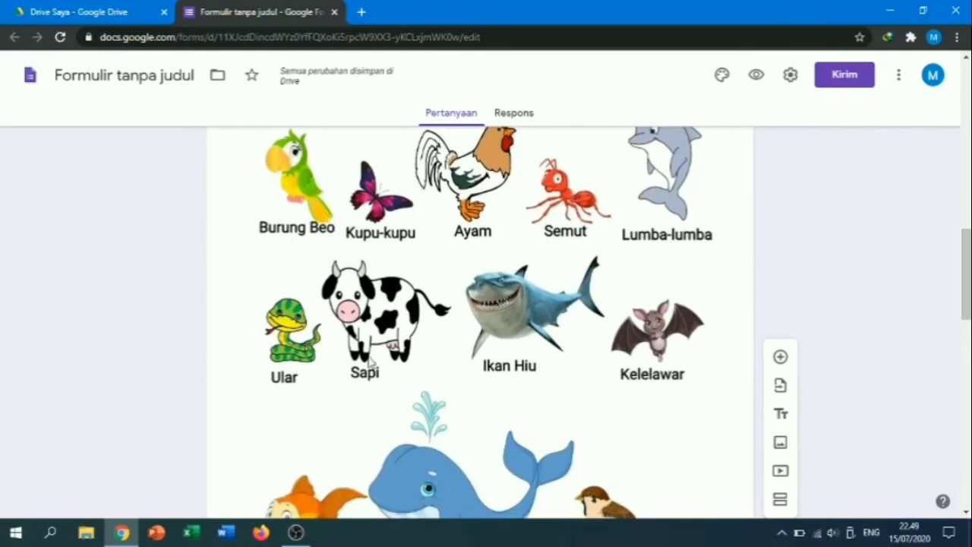
scroll(560, 377, down, 3)
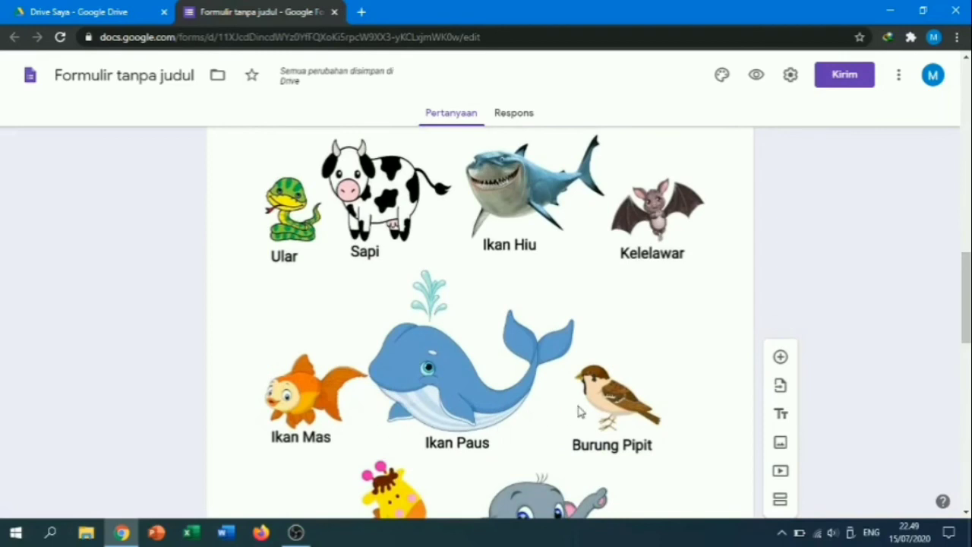
scroll(455, 310, down, 5)
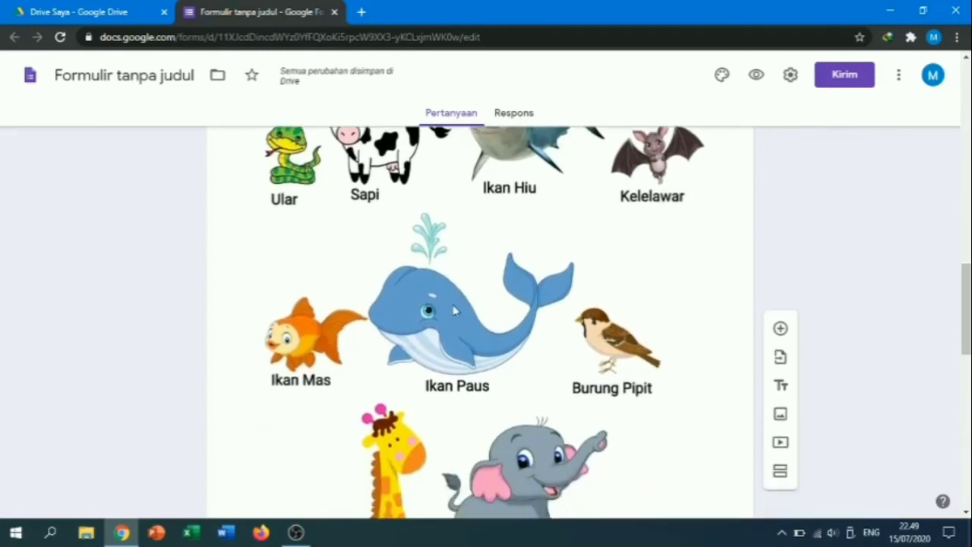
scroll(425, 353, down, 1)
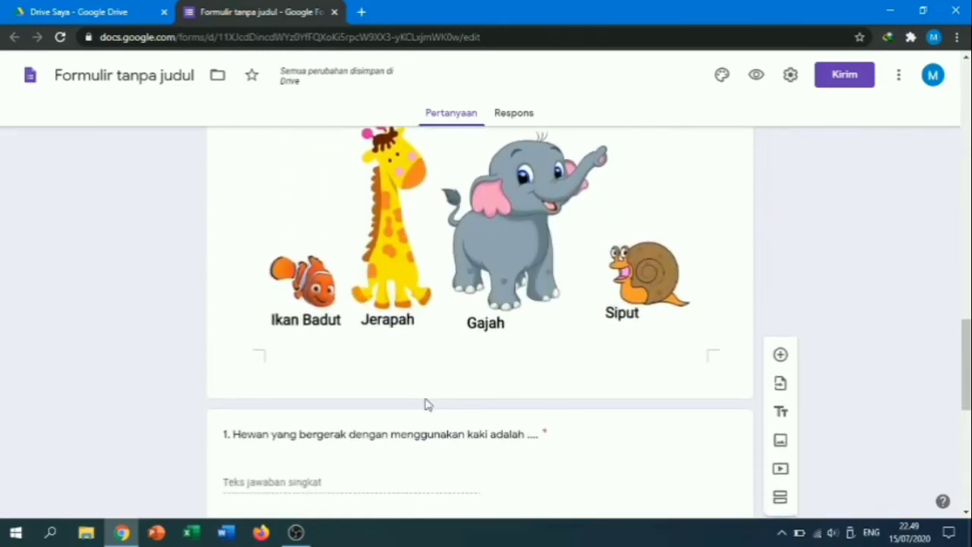
scroll(514, 439, up, 6)
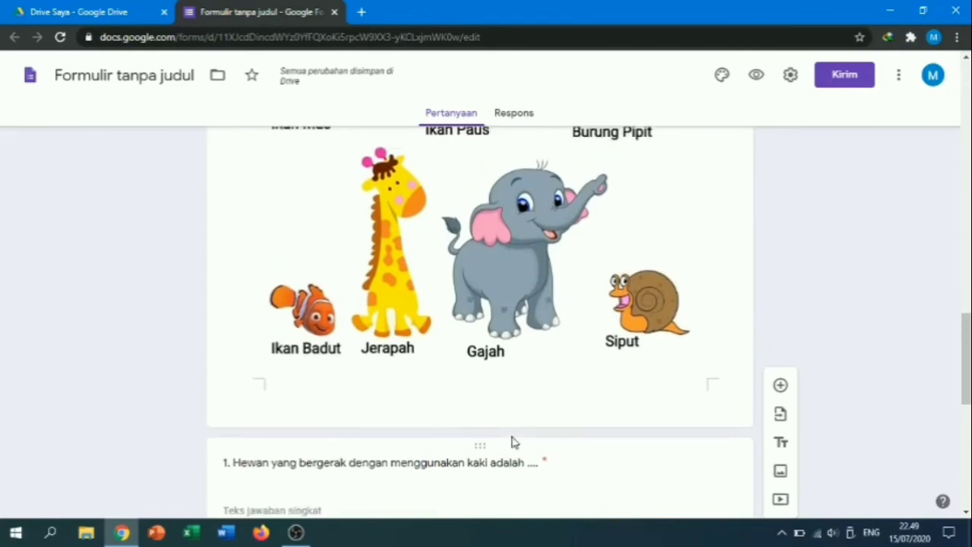
scroll(530, 410, down, 10)
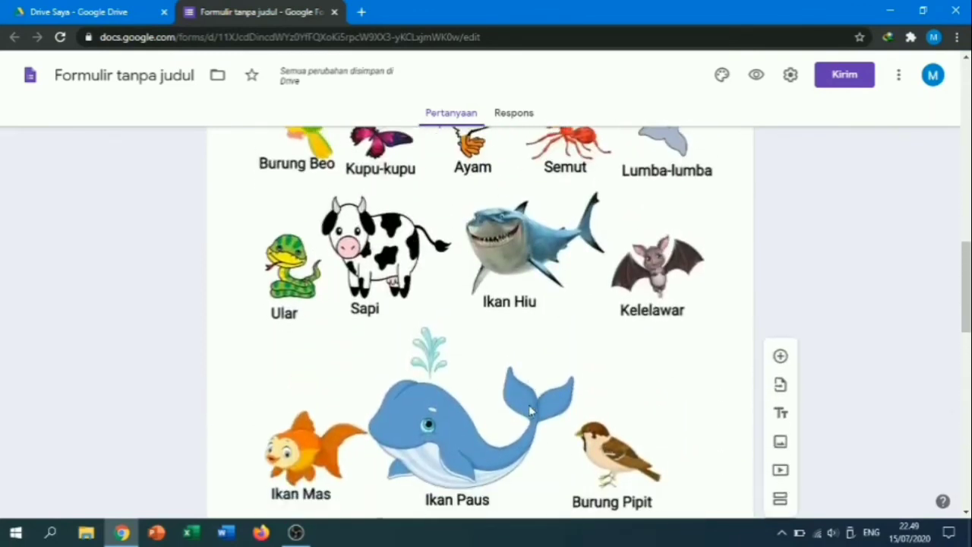
scroll(530, 410, down, 2)
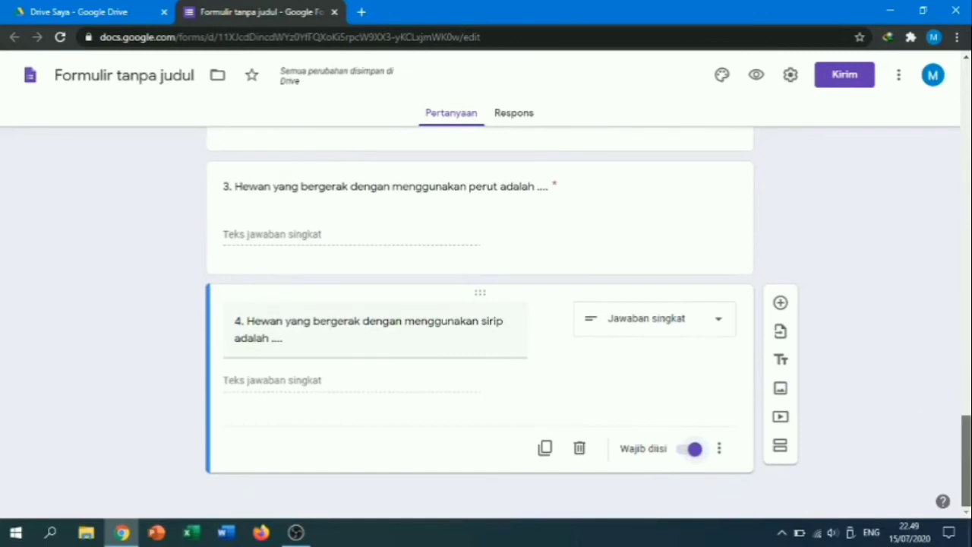
scroll(480, 318, up, 15)
scroll(480, 319, up, 2)
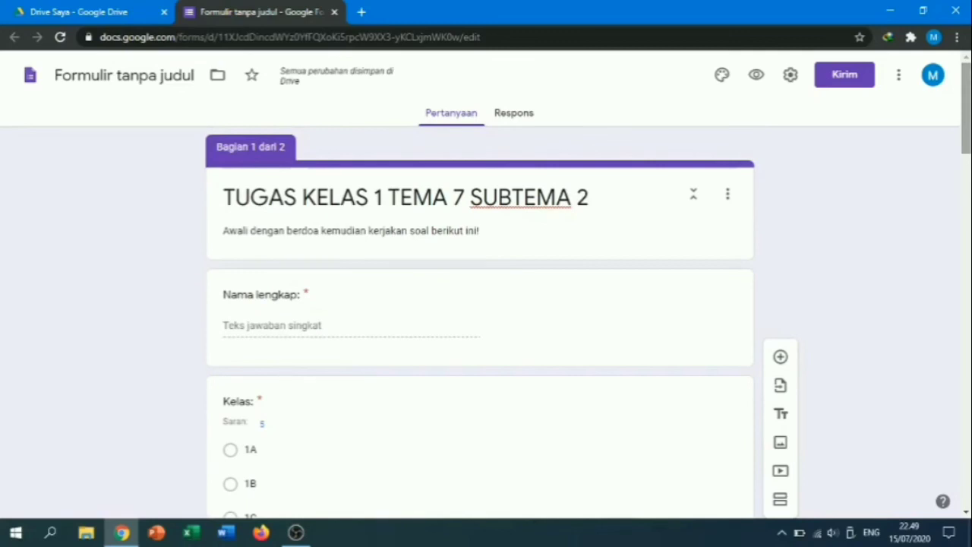
Get the form's sharing link, shorten it with "Perpendek URL" and copy it to the clipboard
click(845, 80)
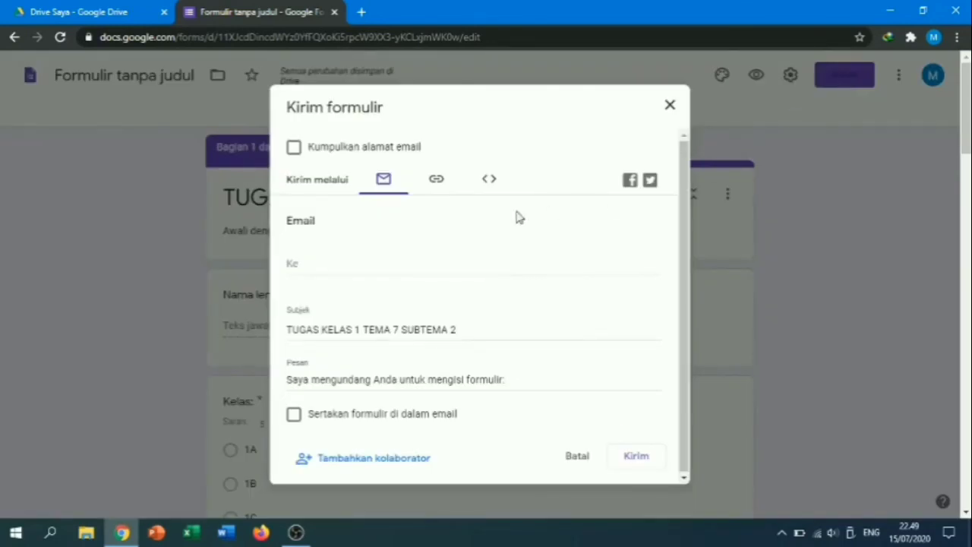
click(438, 186)
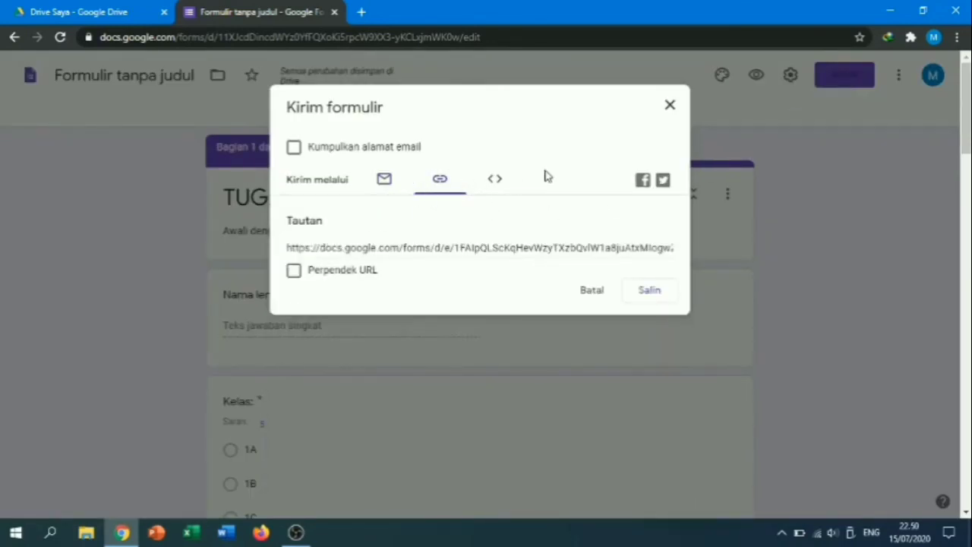
click(293, 272)
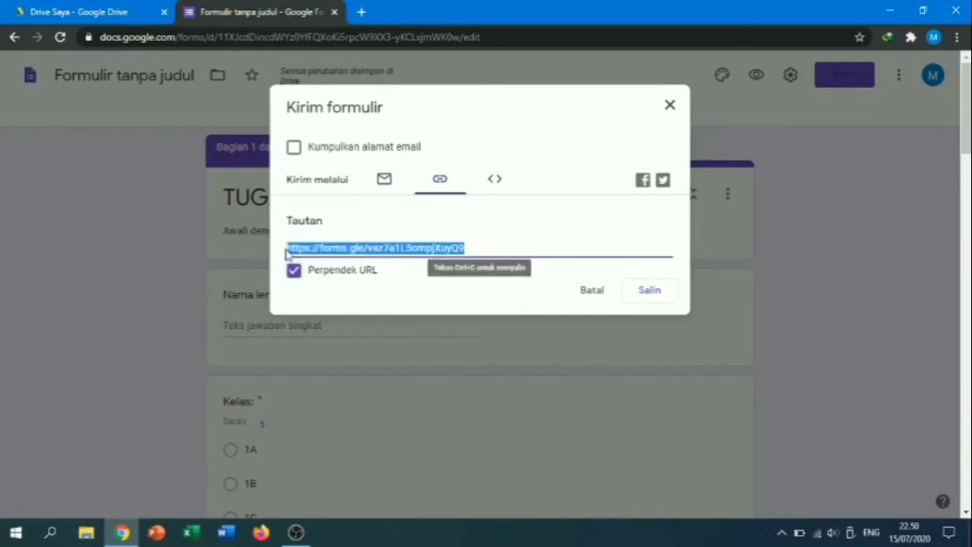
click(654, 293)
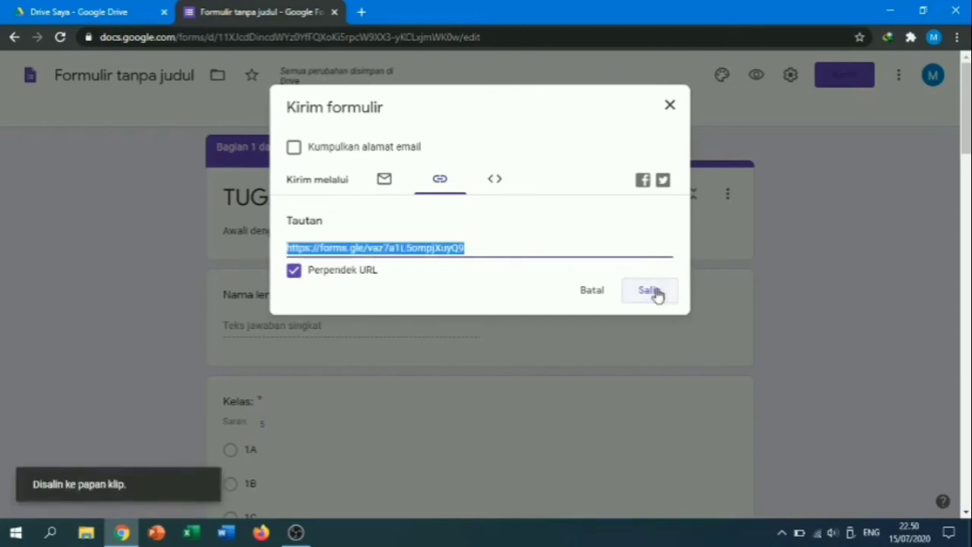